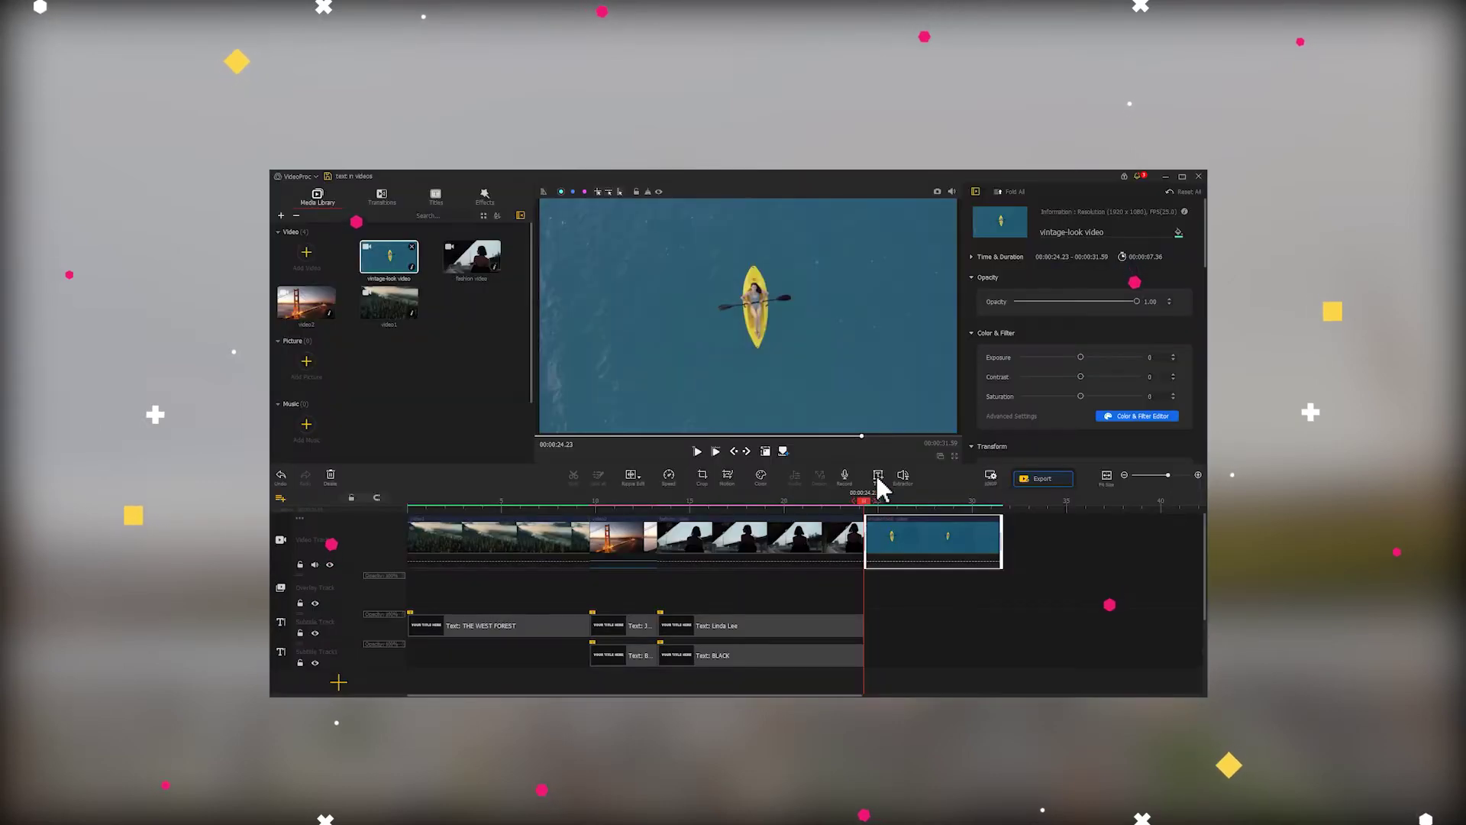
Add a title ending with the kayak clip, styled Franklin Gothic Heavy, Regular, size 200
left_click(878, 477)
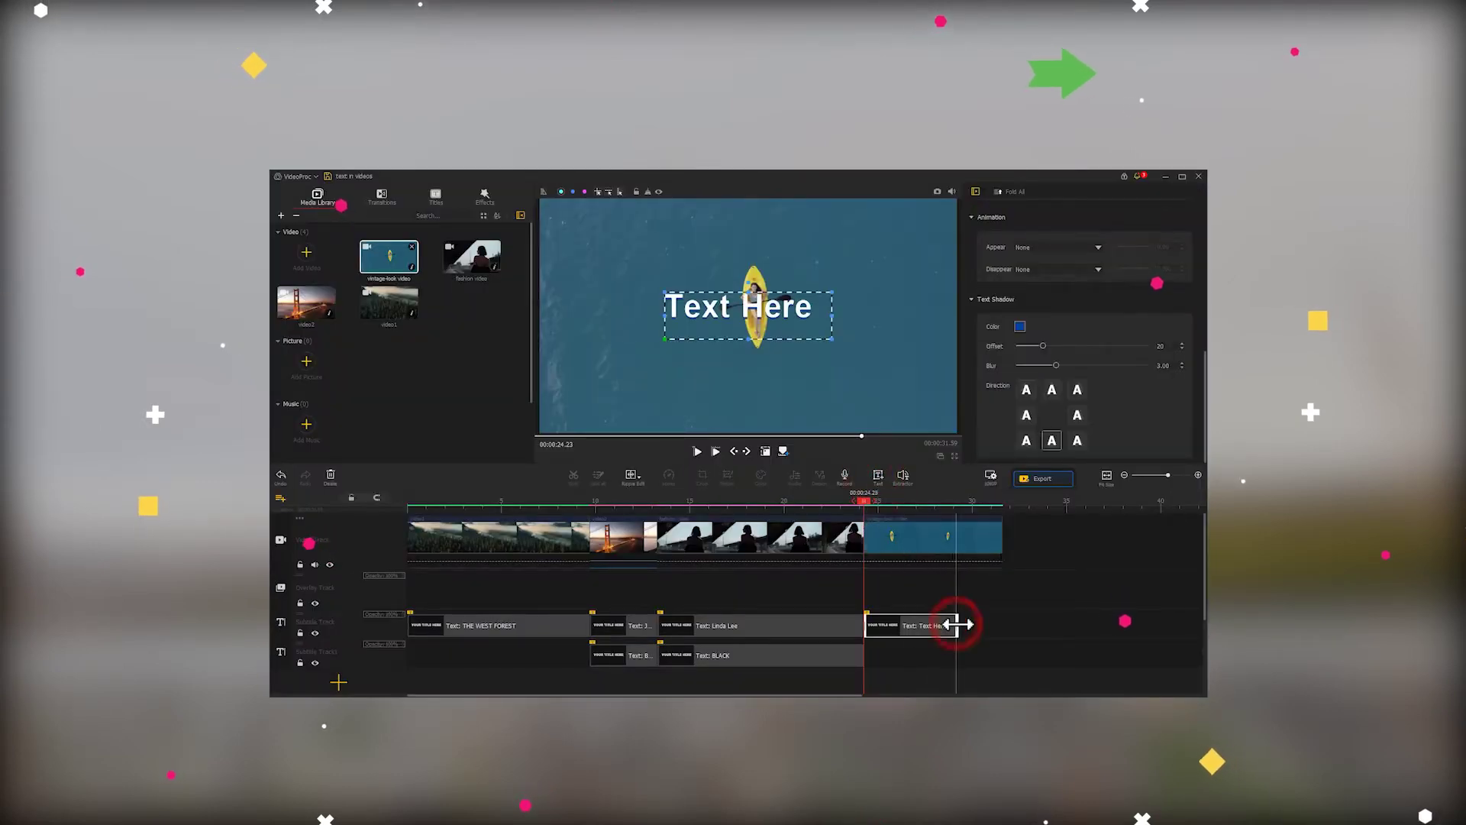
left_click_drag(956, 625, 1002, 624)
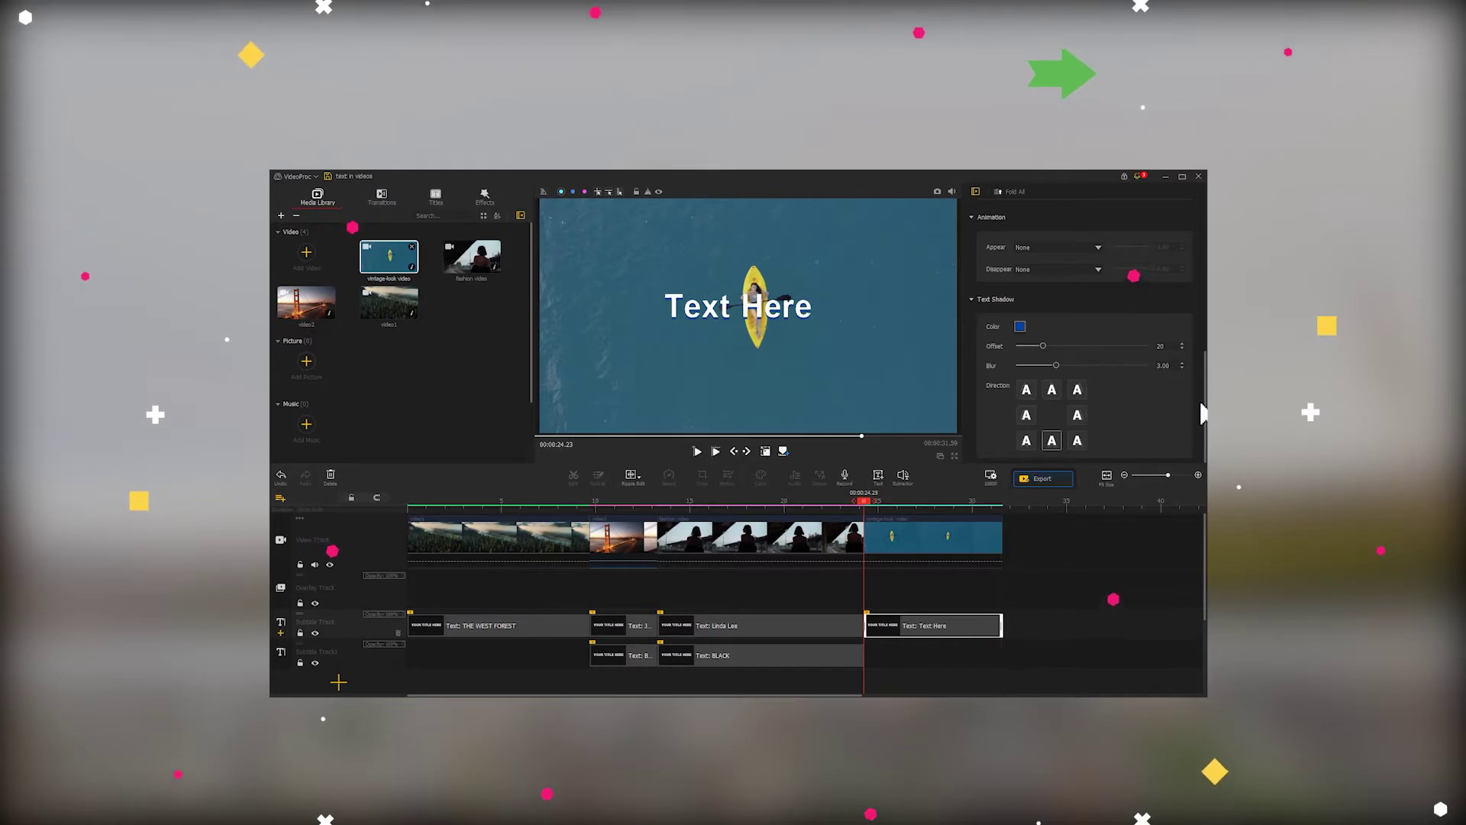
left_click_drag(1201, 406, 1201, 229)
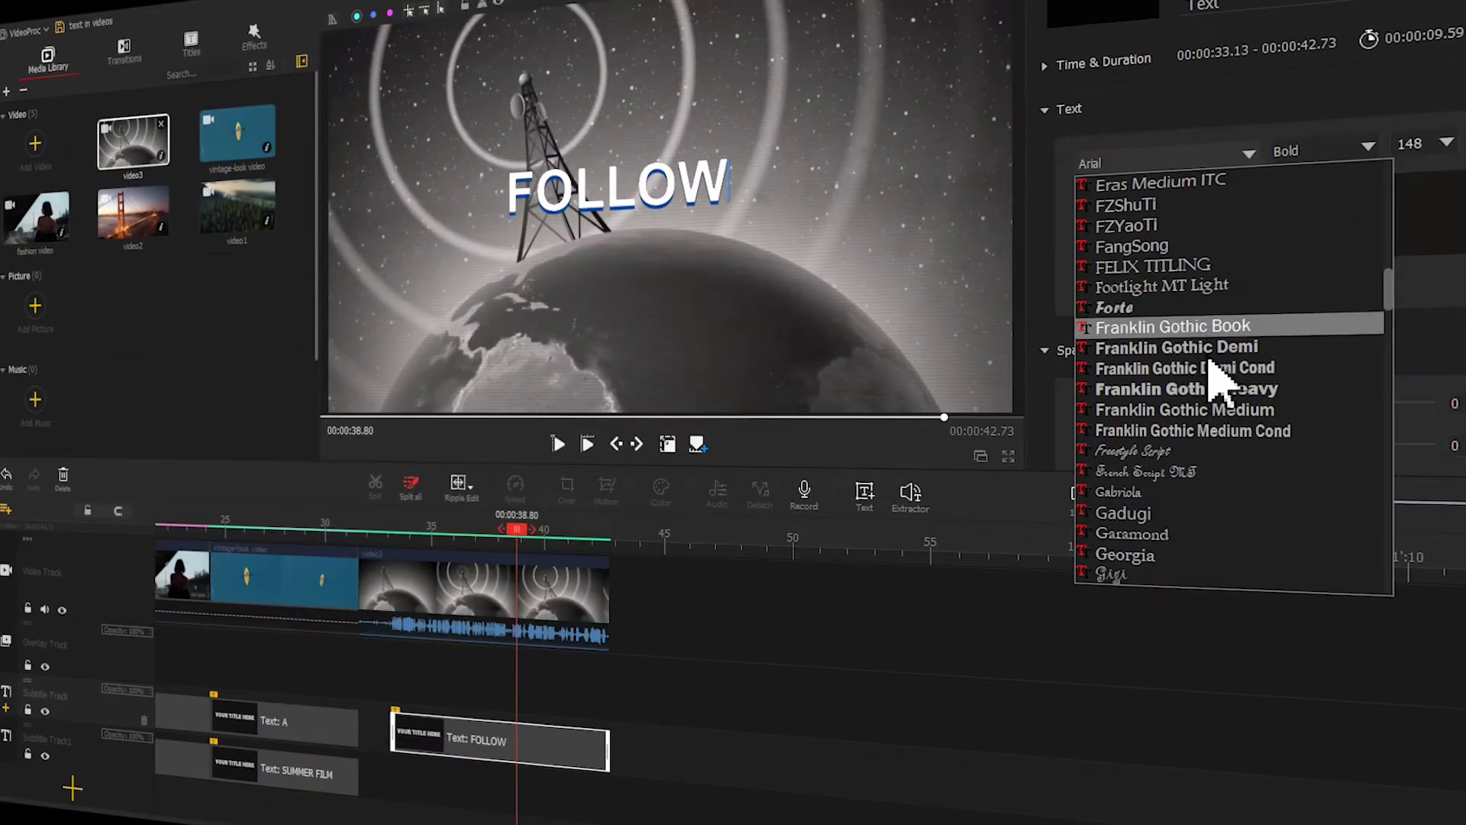
left_click(1218, 389)
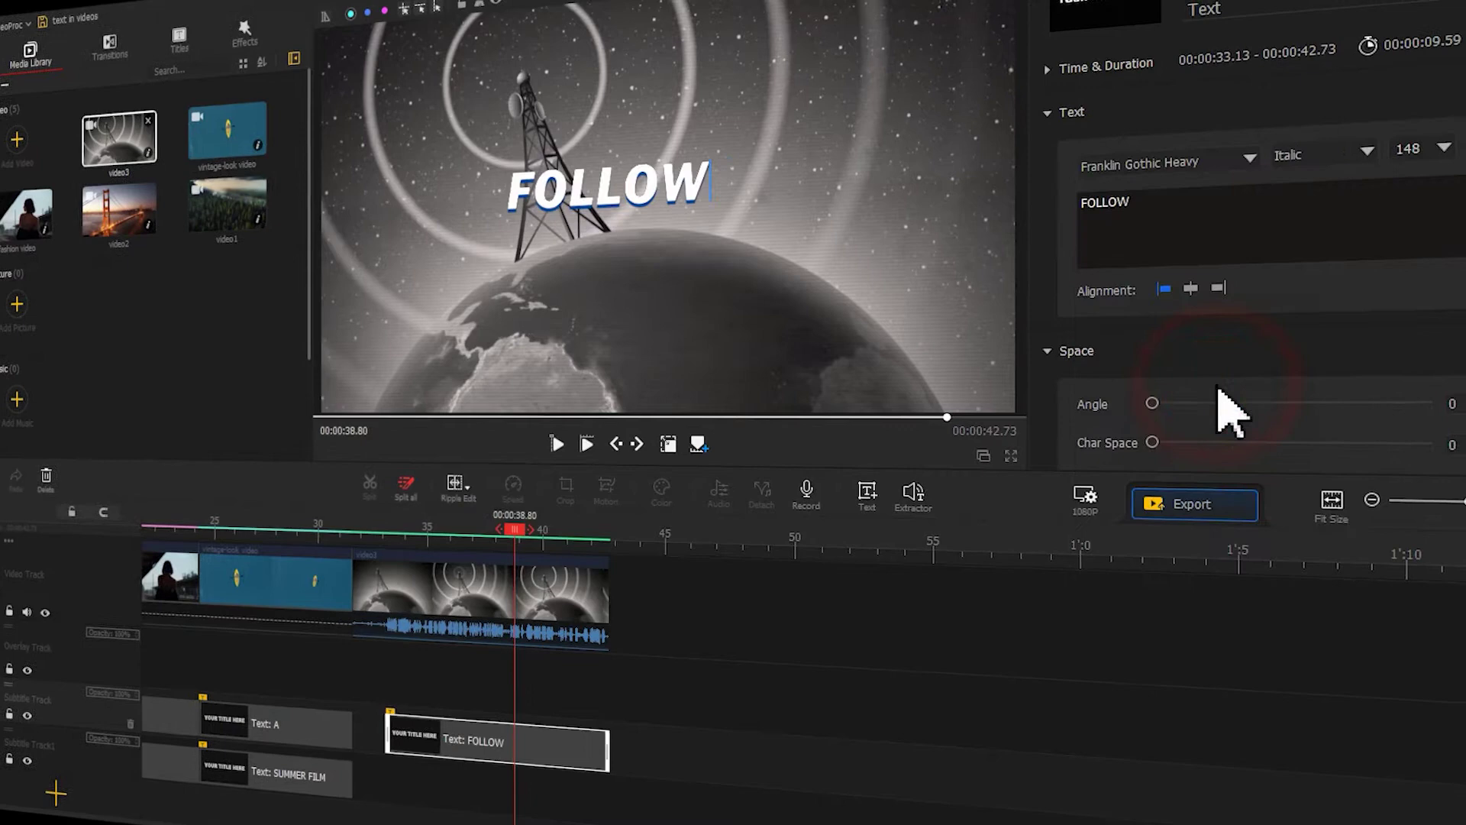
left_click(1324, 157)
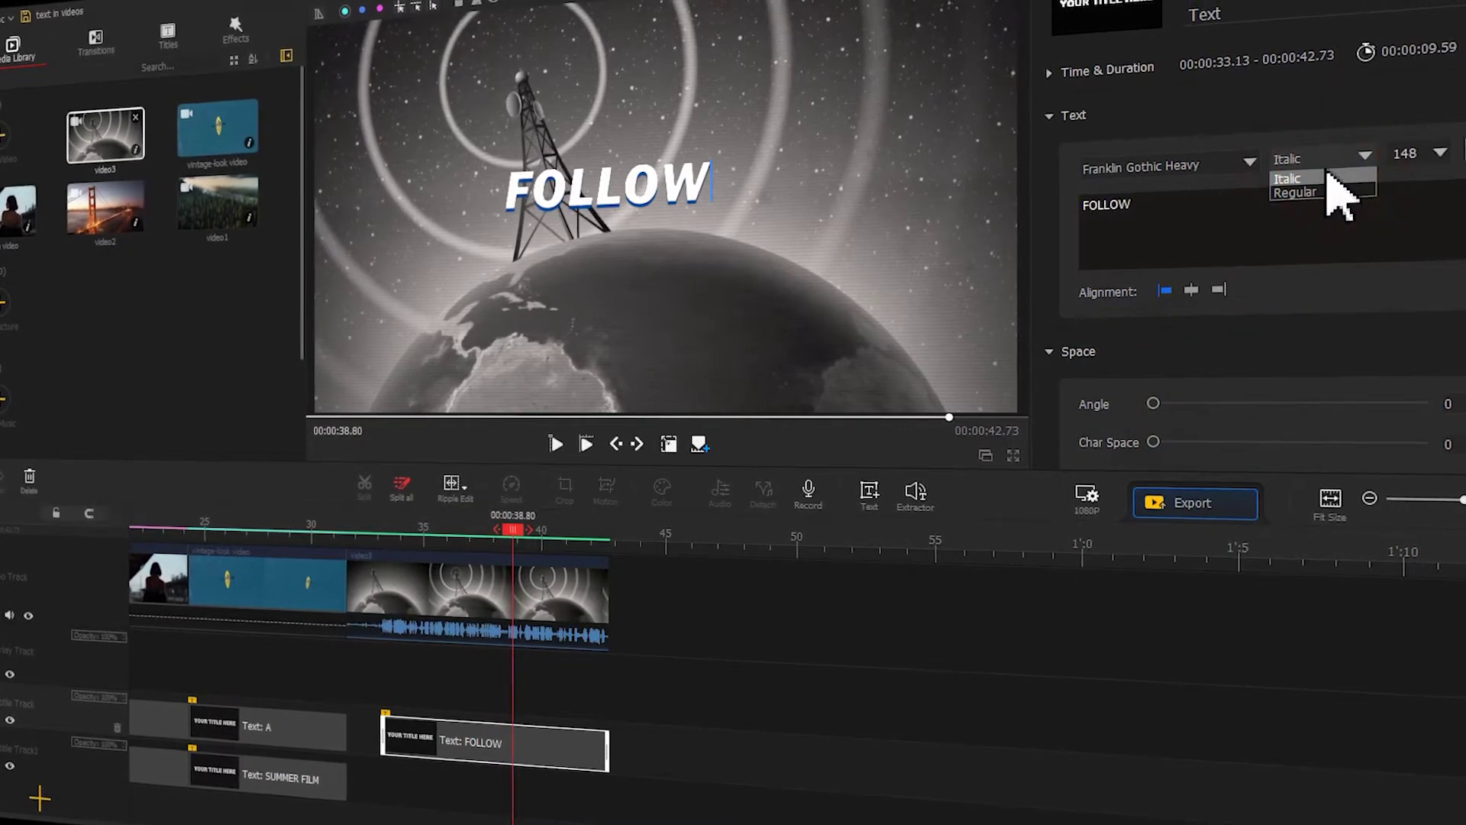
left_click(1327, 193)
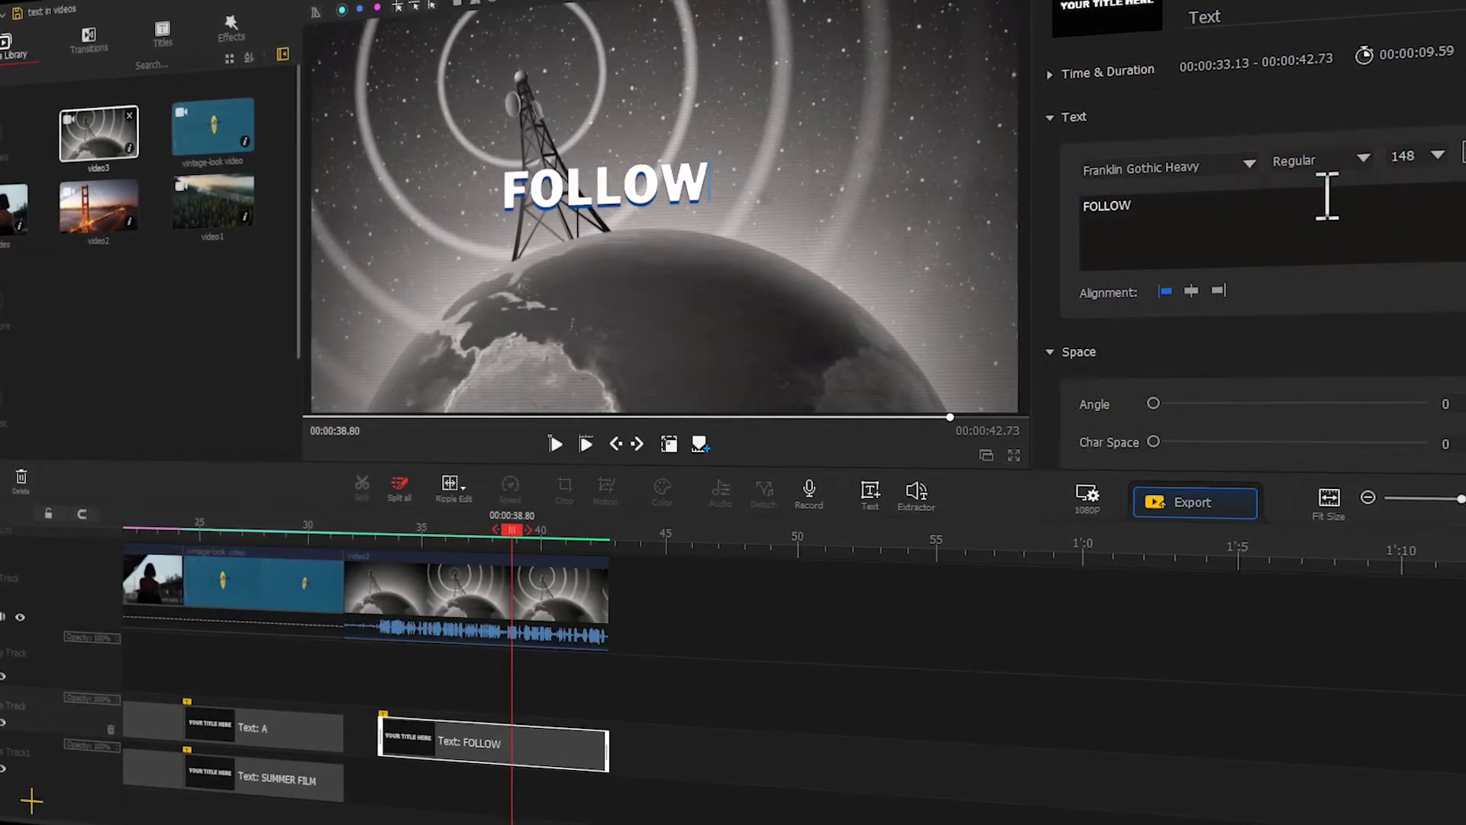
double_click(1420, 156)
type("200")
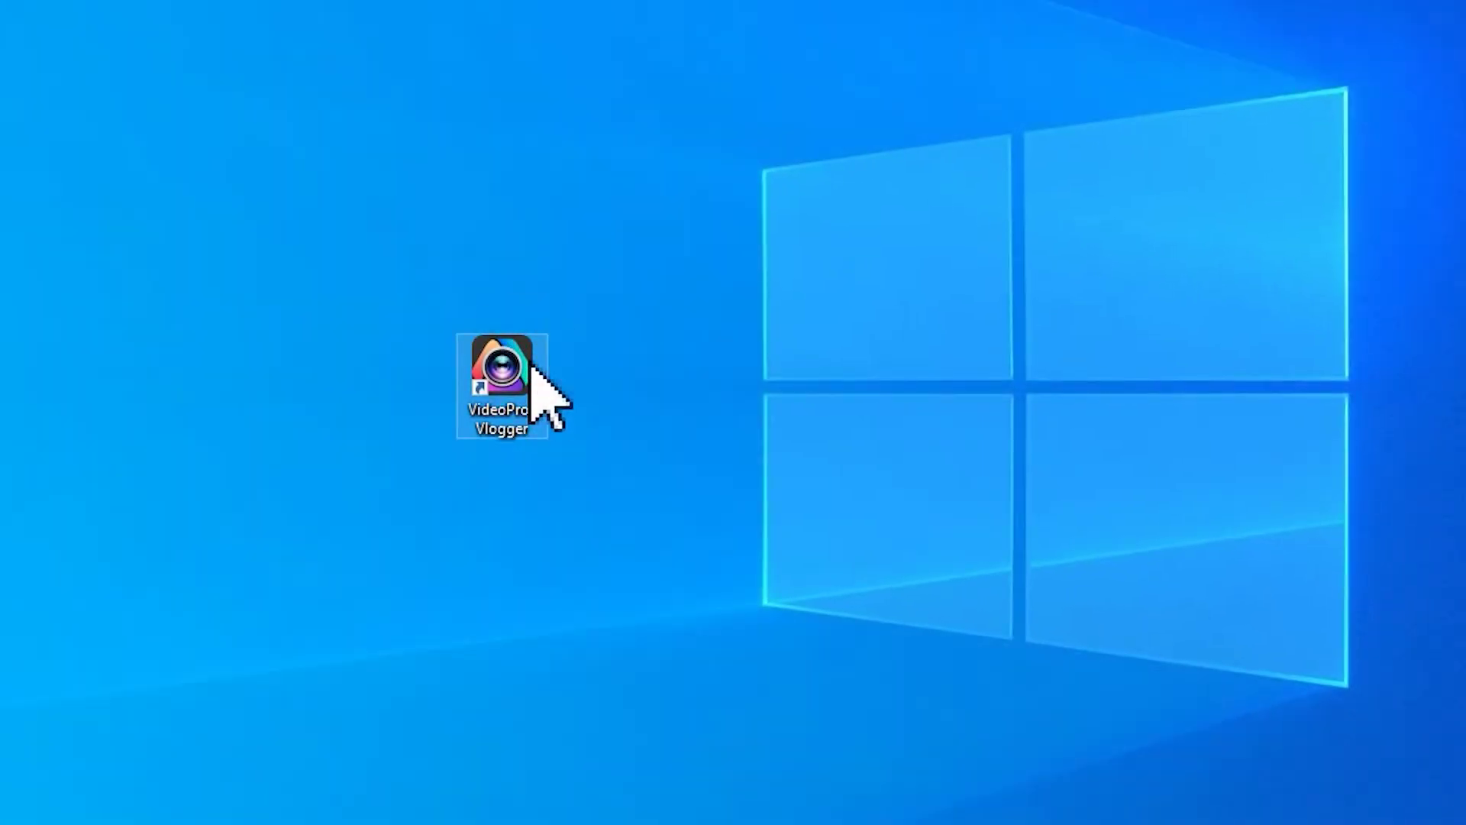
Launch VideoProc Vlogger, open the text in videos project, and import and preview video3
double_click(502, 378)
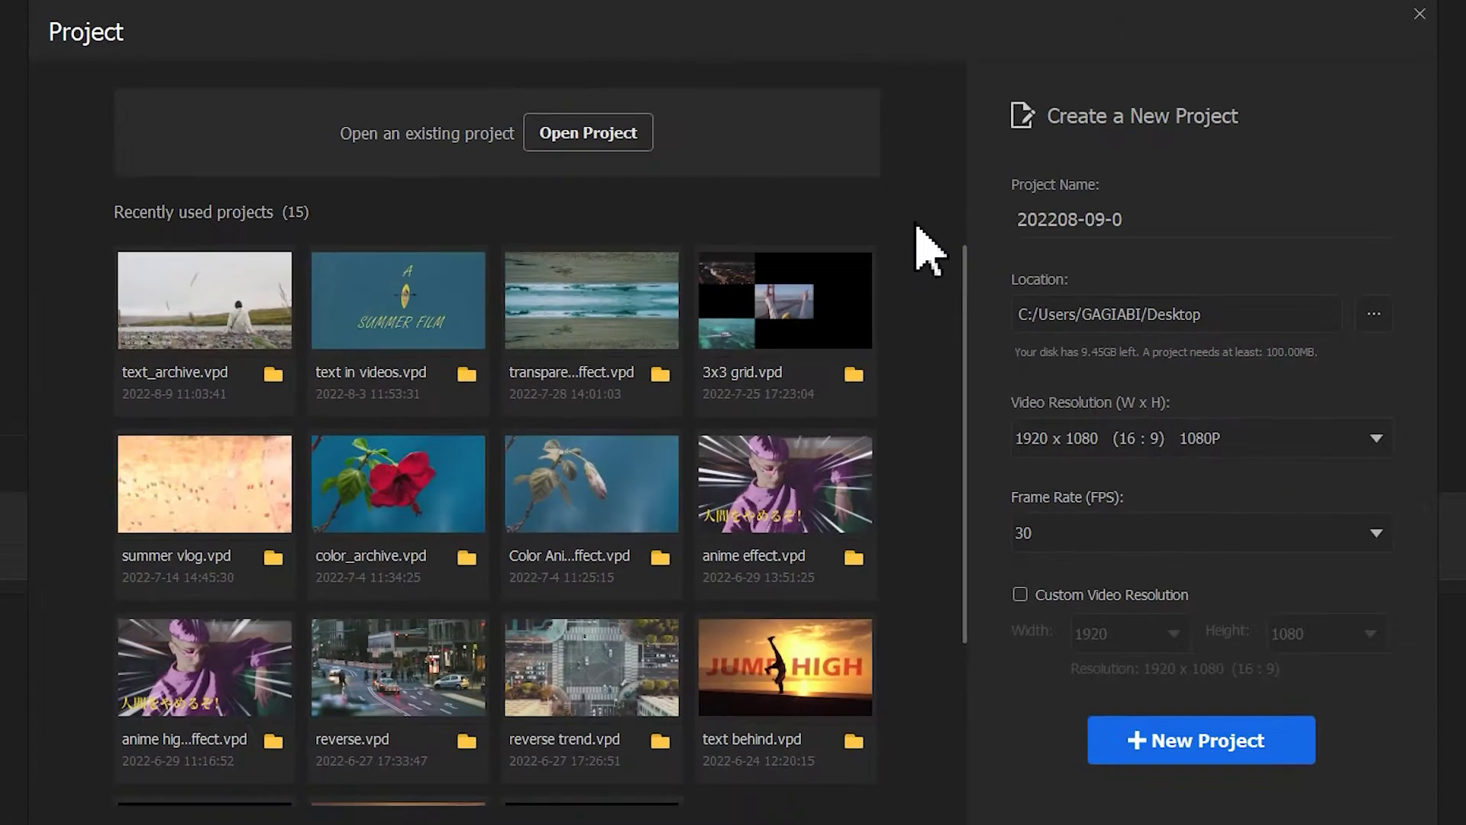
left_click(420, 313)
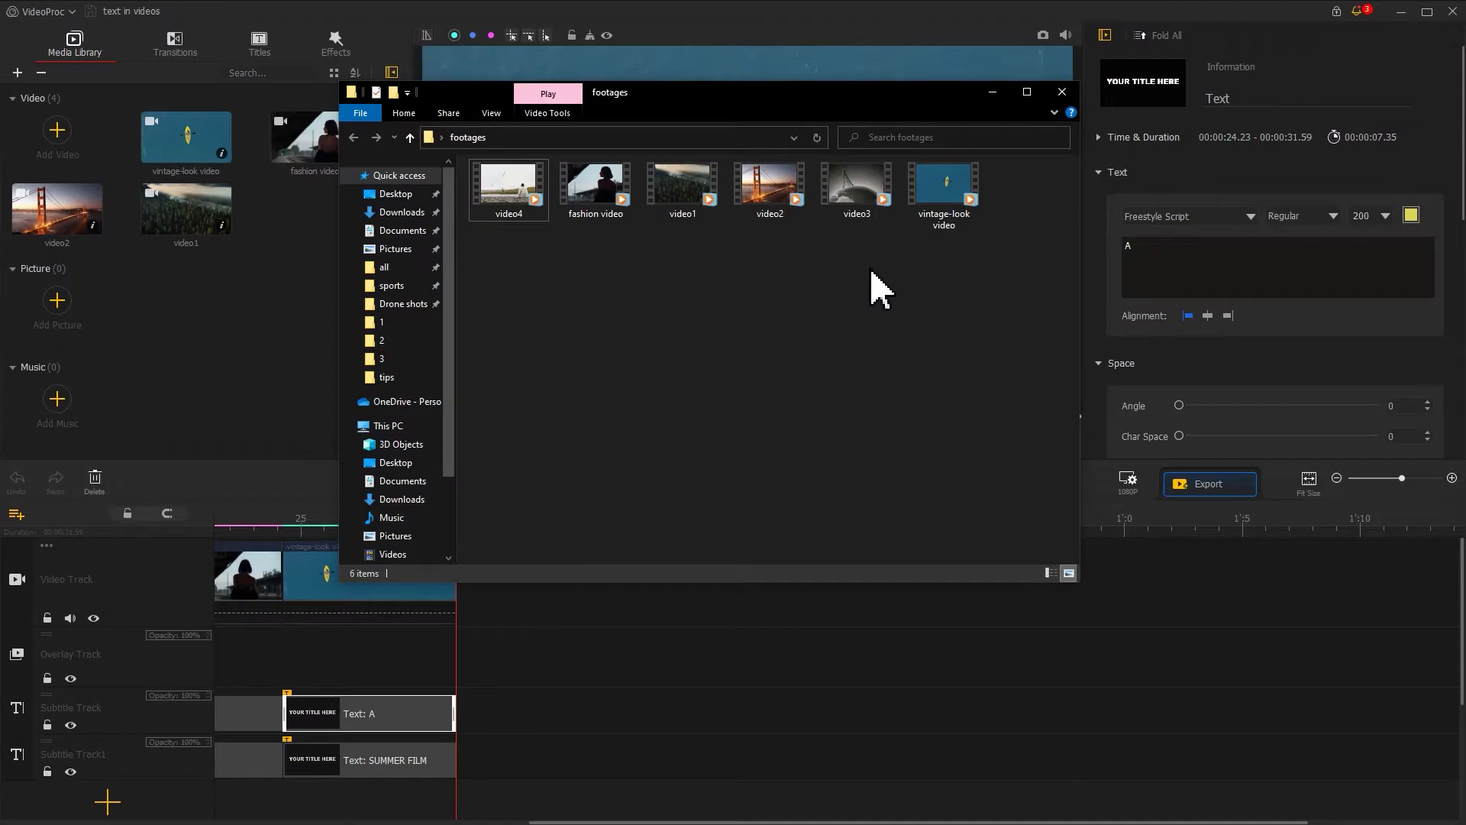
left_click_drag(878, 200, 244, 301)
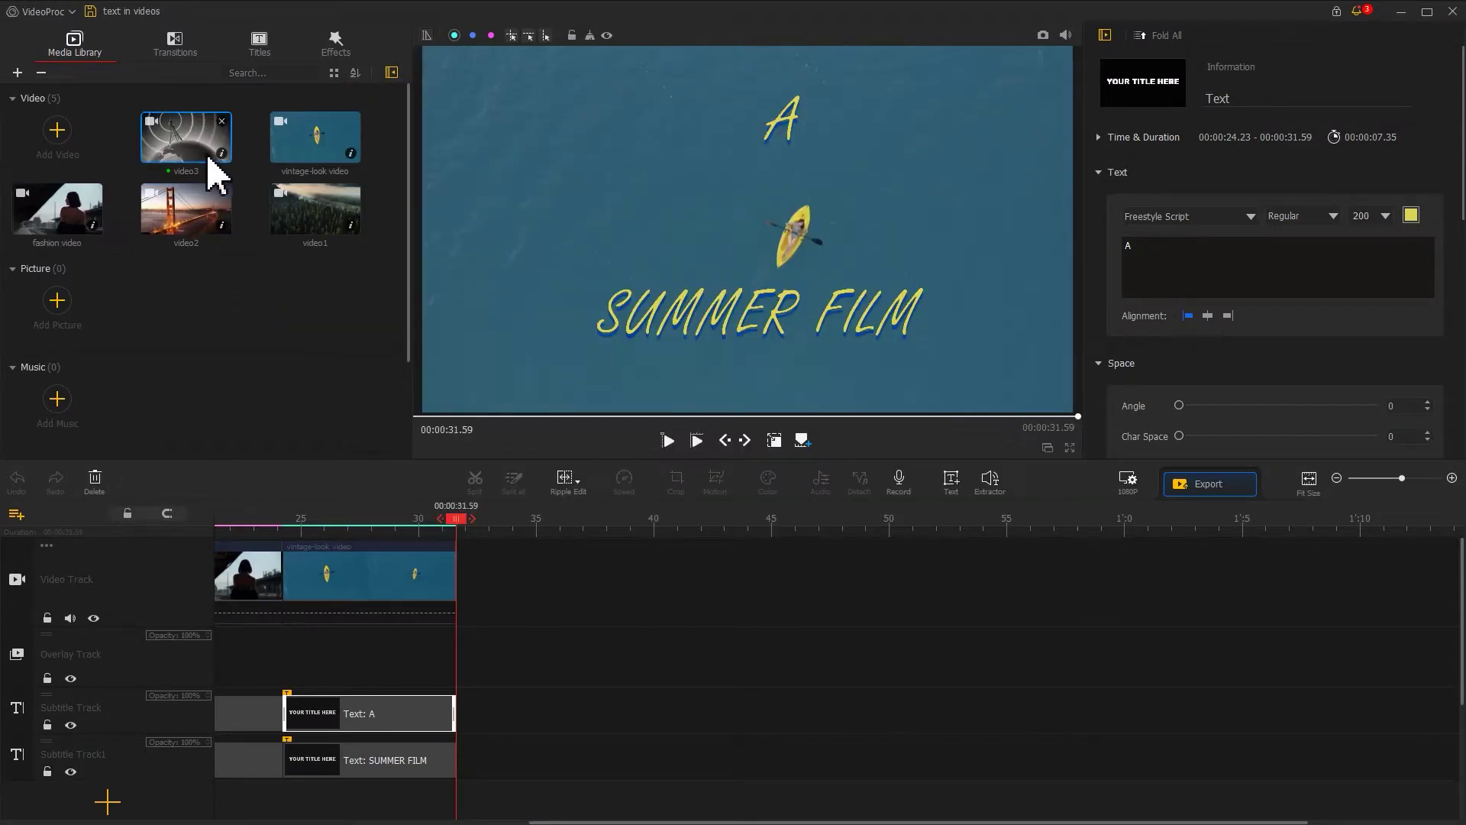
left_click(202, 150)
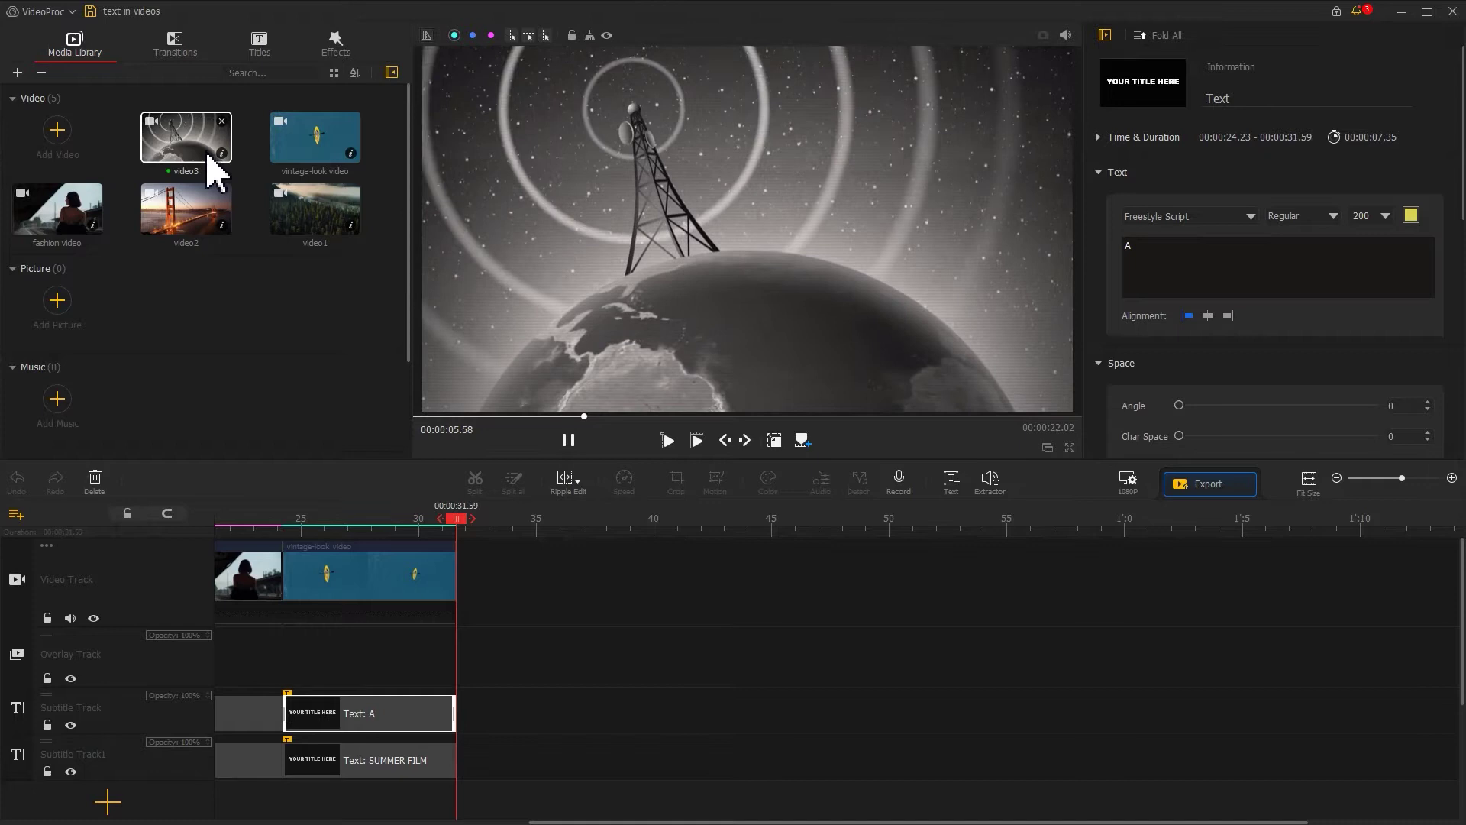
key("space")
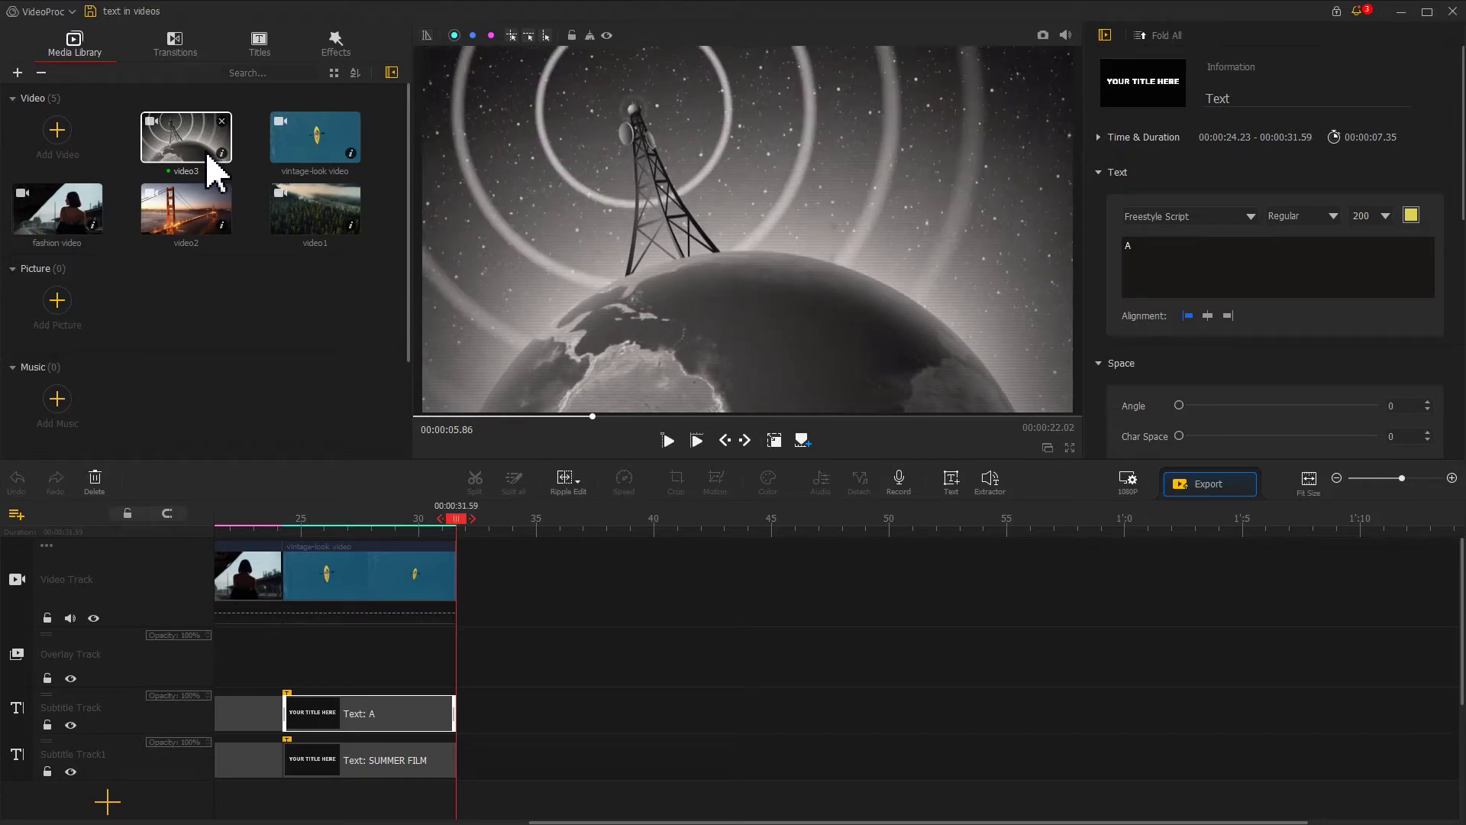
Place video3 after the kayak clip, cut it at 00:00:42.73, and set fade-out to 1.40
left_click_drag(208, 162, 593, 588)
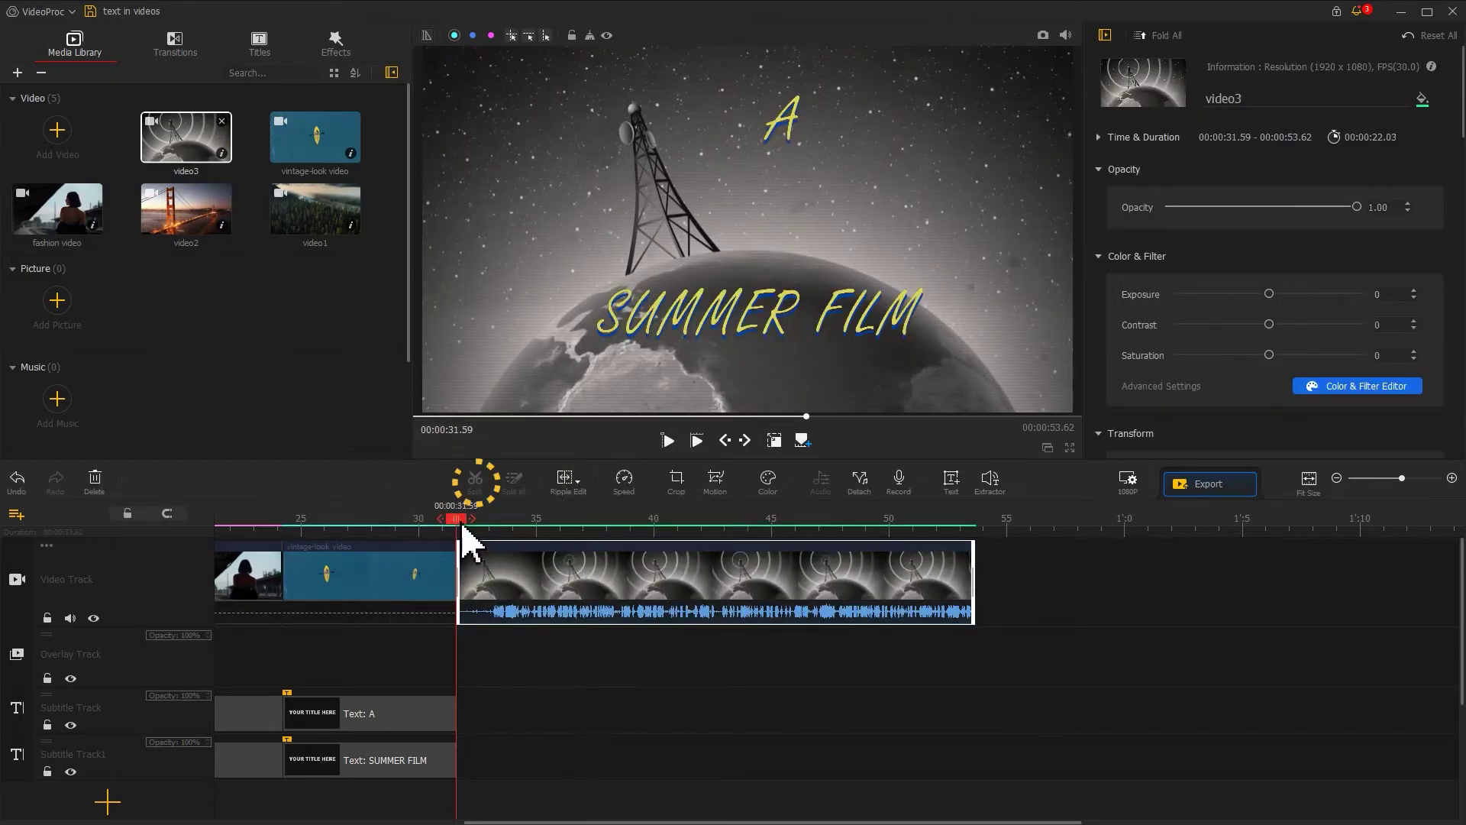
left_click_drag(464, 539, 730, 571)
left_click(476, 481)
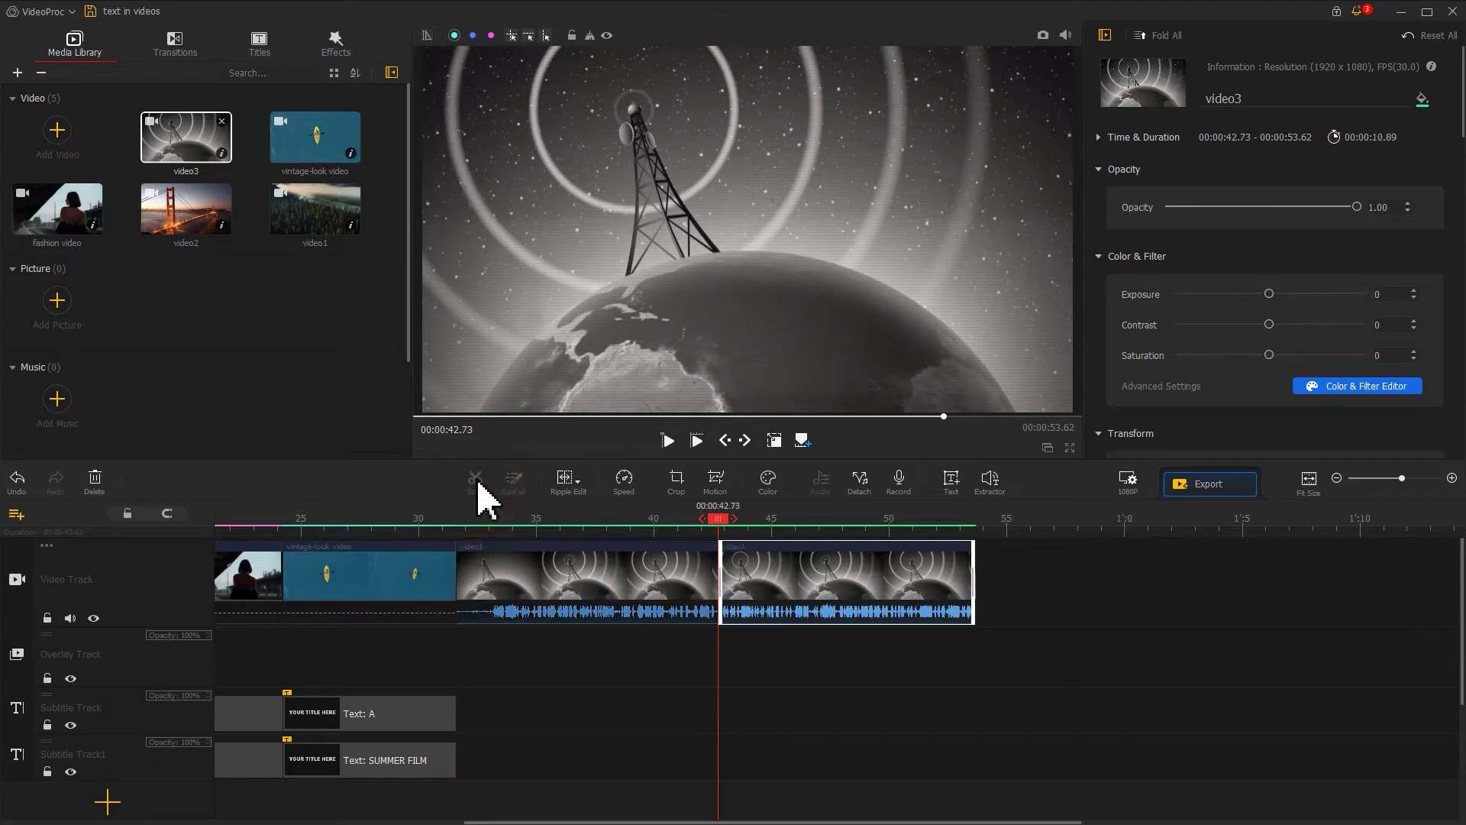
key("Delete")
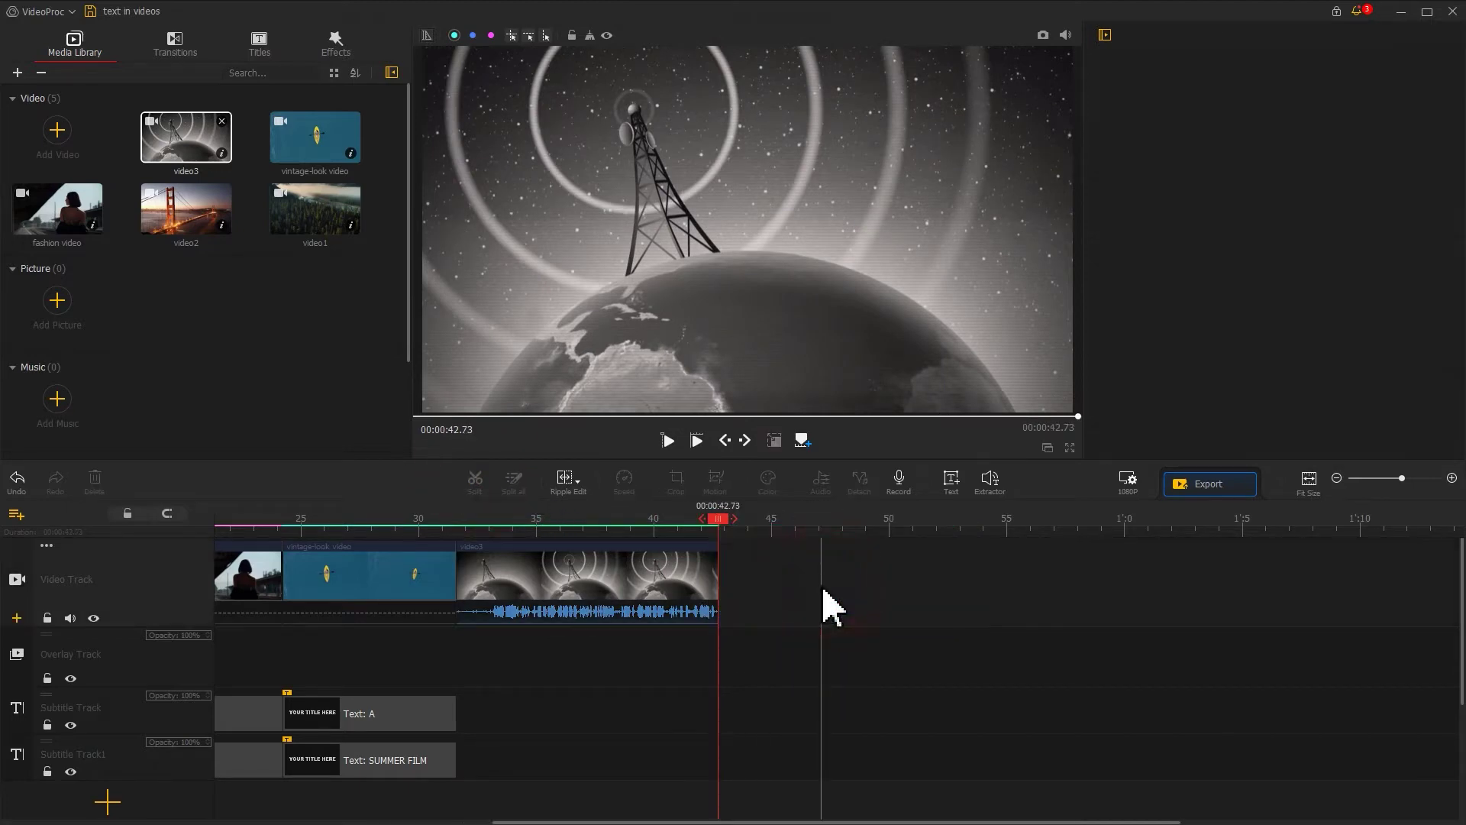
left_click(632, 590)
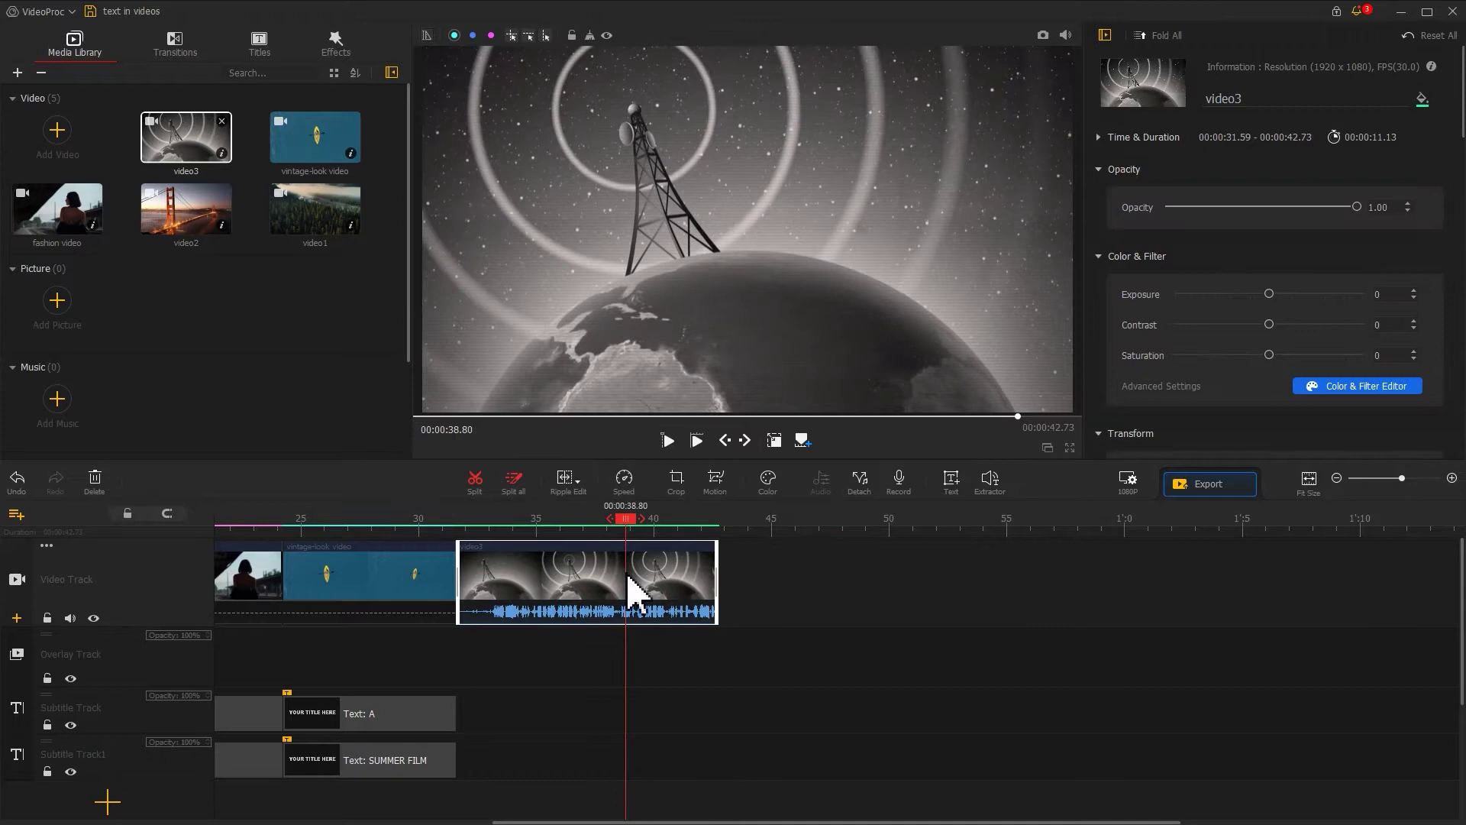
left_click_drag(1460, 103, 1453, 230)
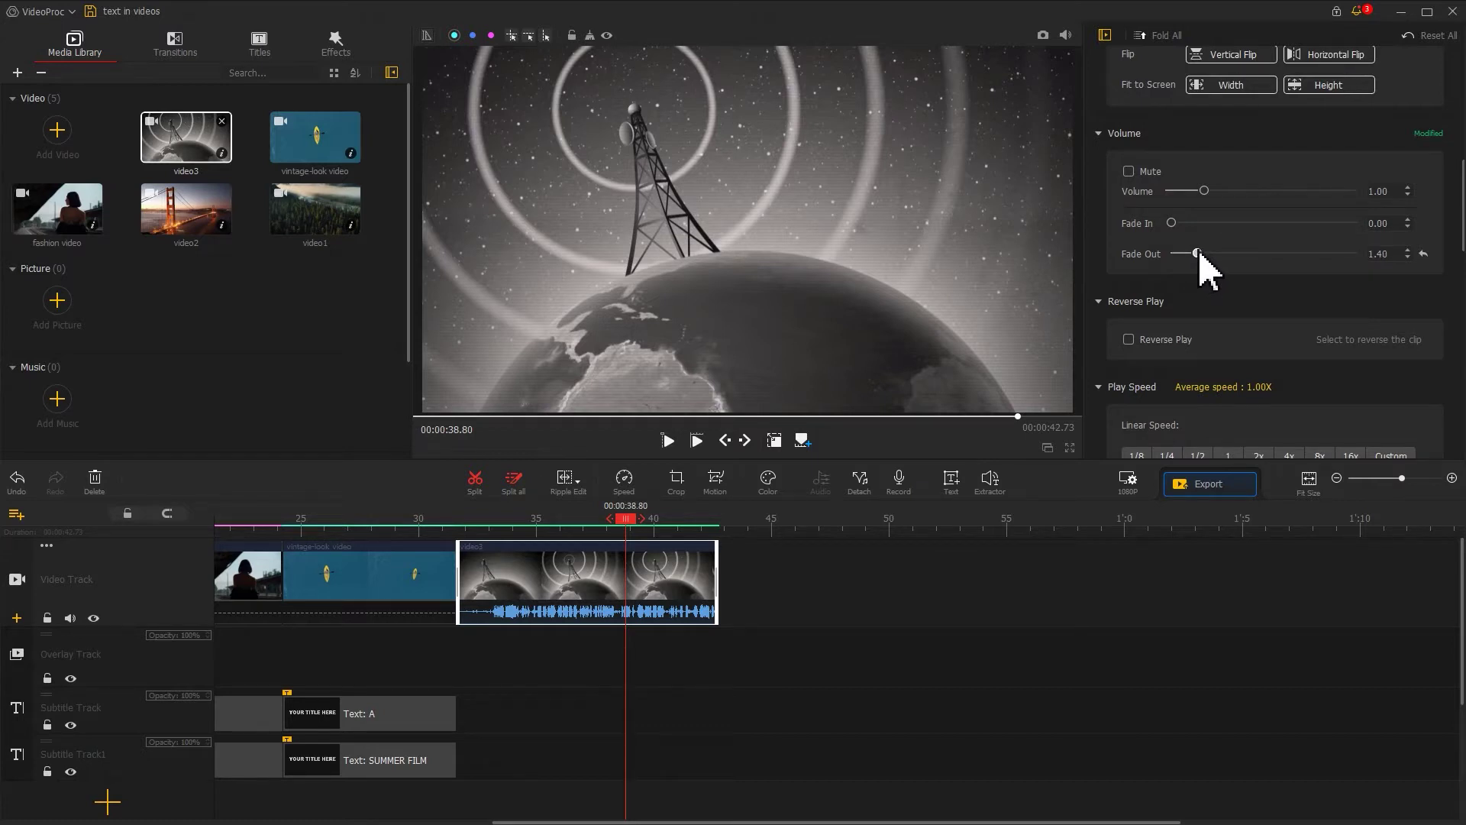
Add a Text Here title and move it to start at 00:00:33.13 over video3
left_click(955, 484)
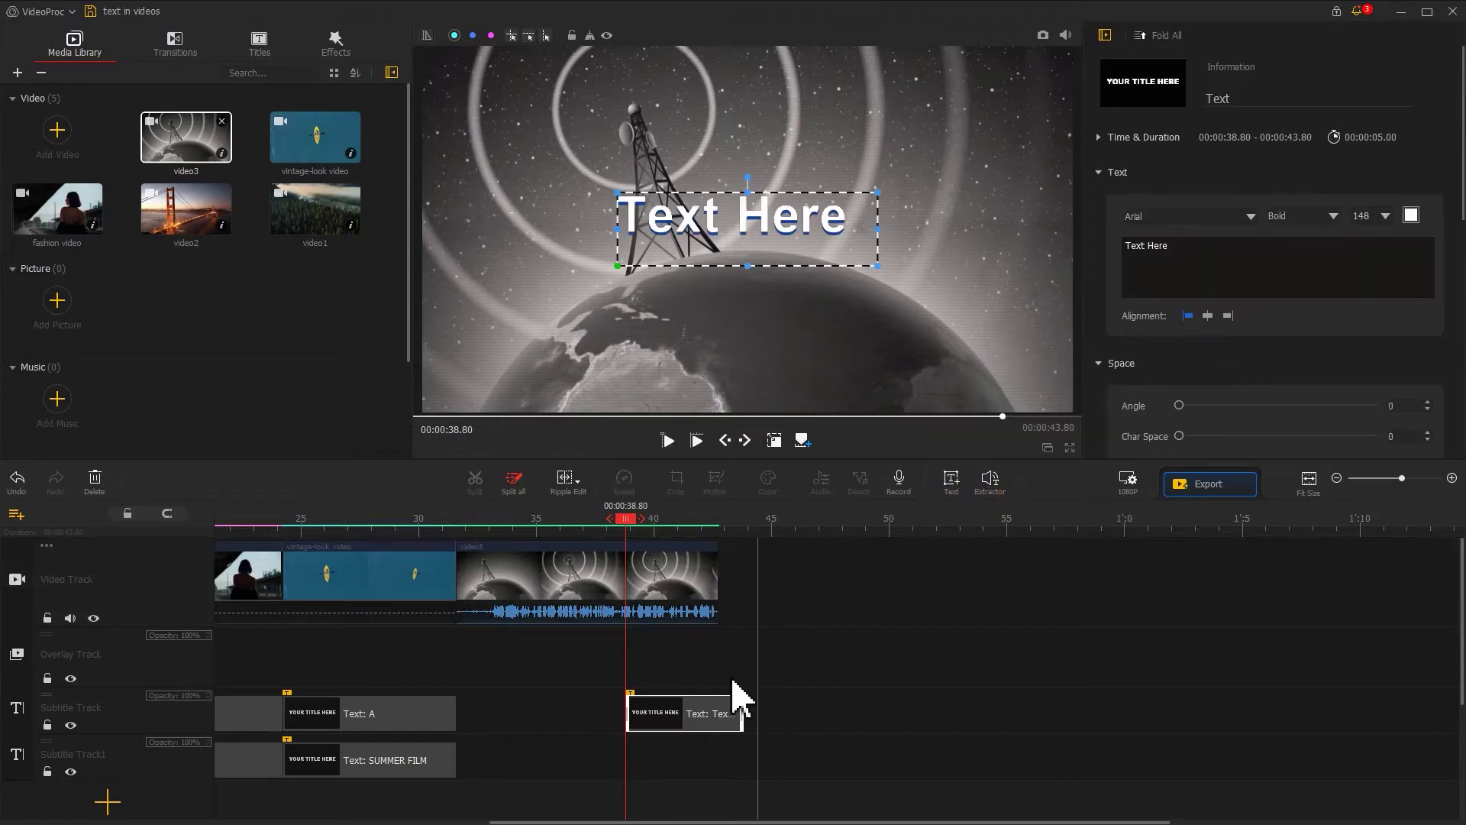
left_click_drag(665, 721, 717, 702)
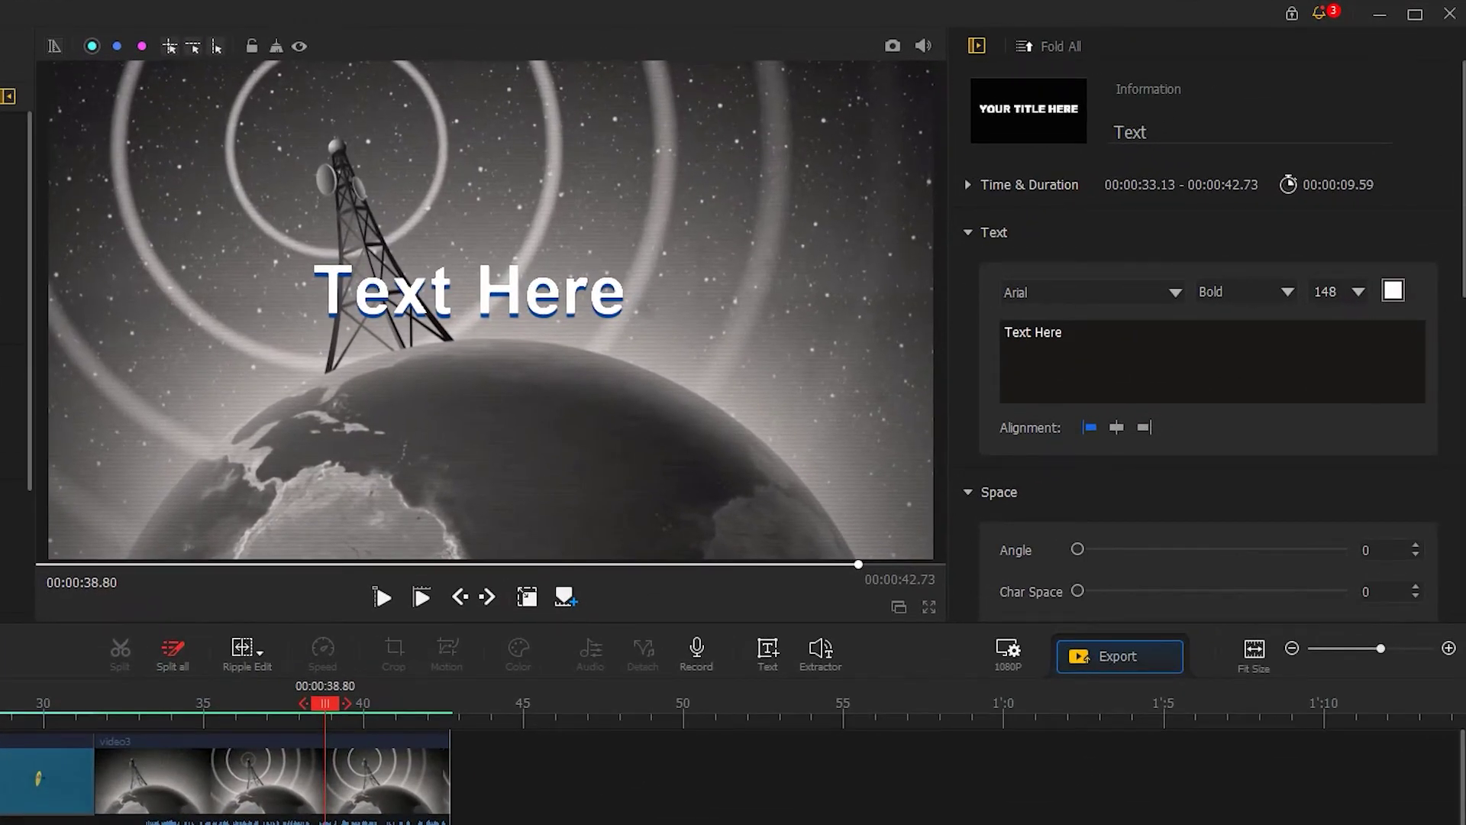
Replace the placeholder with FOLLOW in Franklin Gothic Heavy, Regular style, size 200
left_click_drag(1098, 333, 1007, 359)
type("FOLLOW")
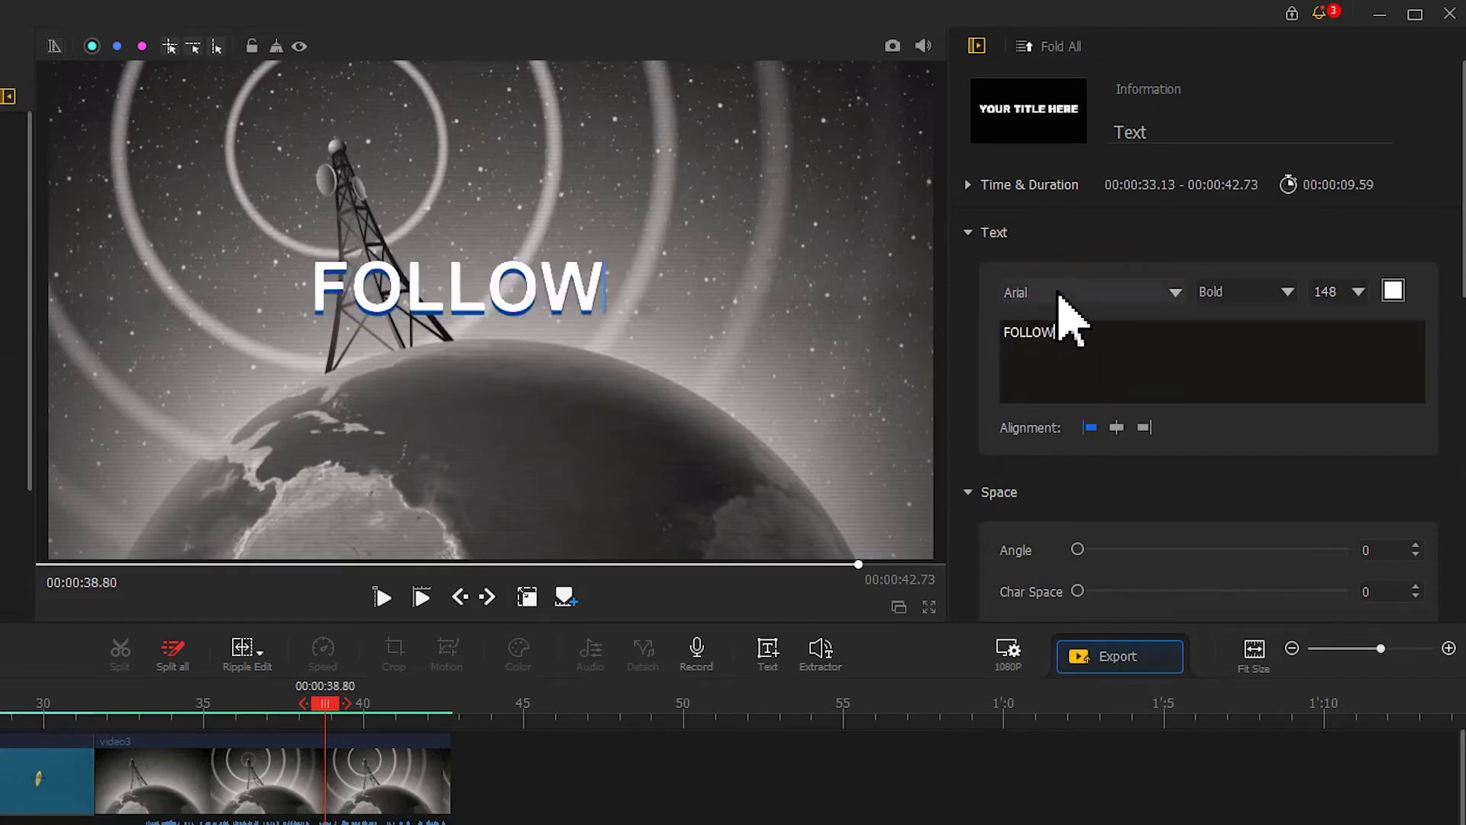
left_click(1059, 292)
scroll(1057, 435, "down", 11)
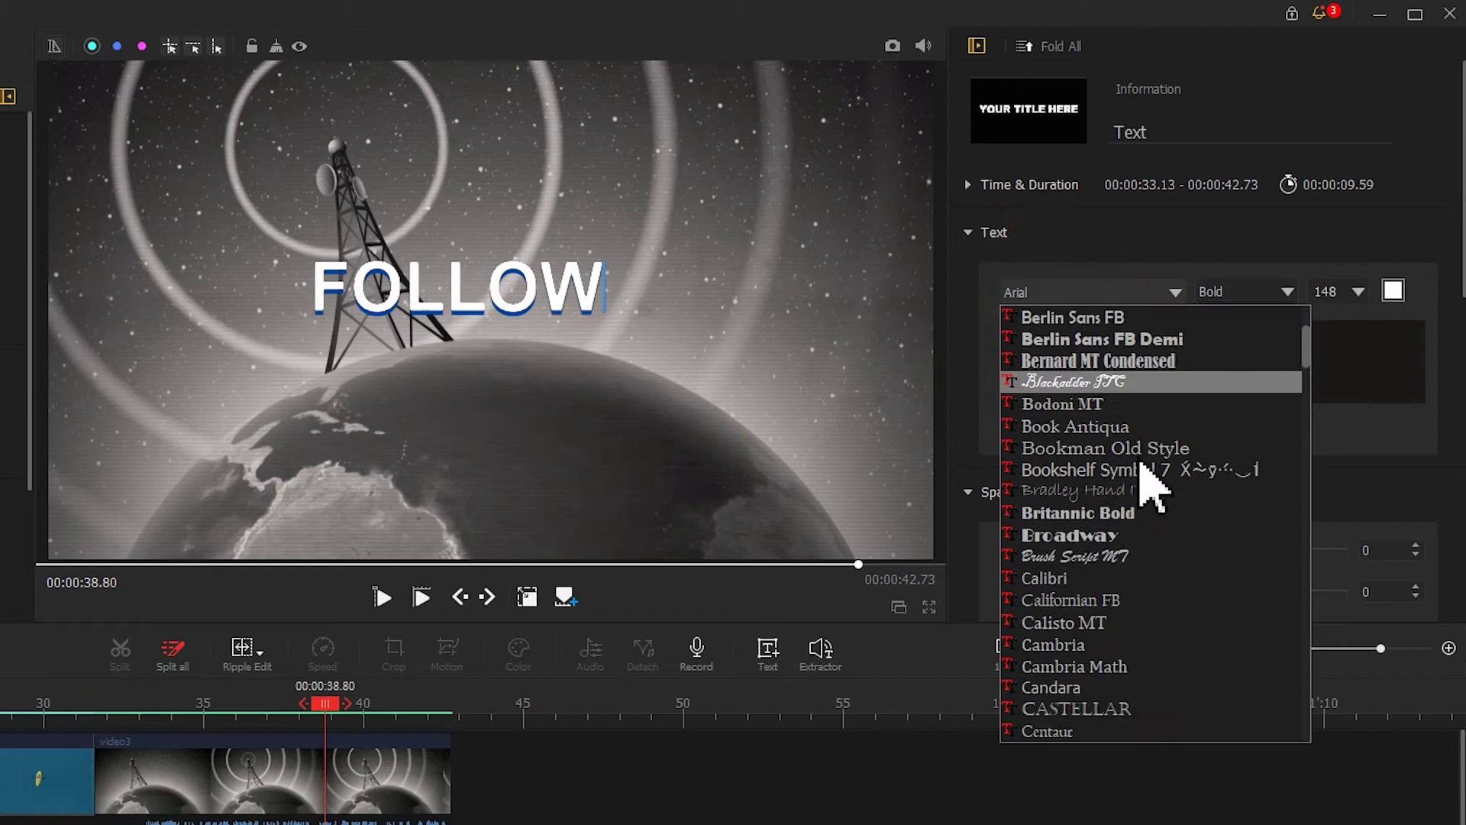
scroll(1136, 464, "down", 6)
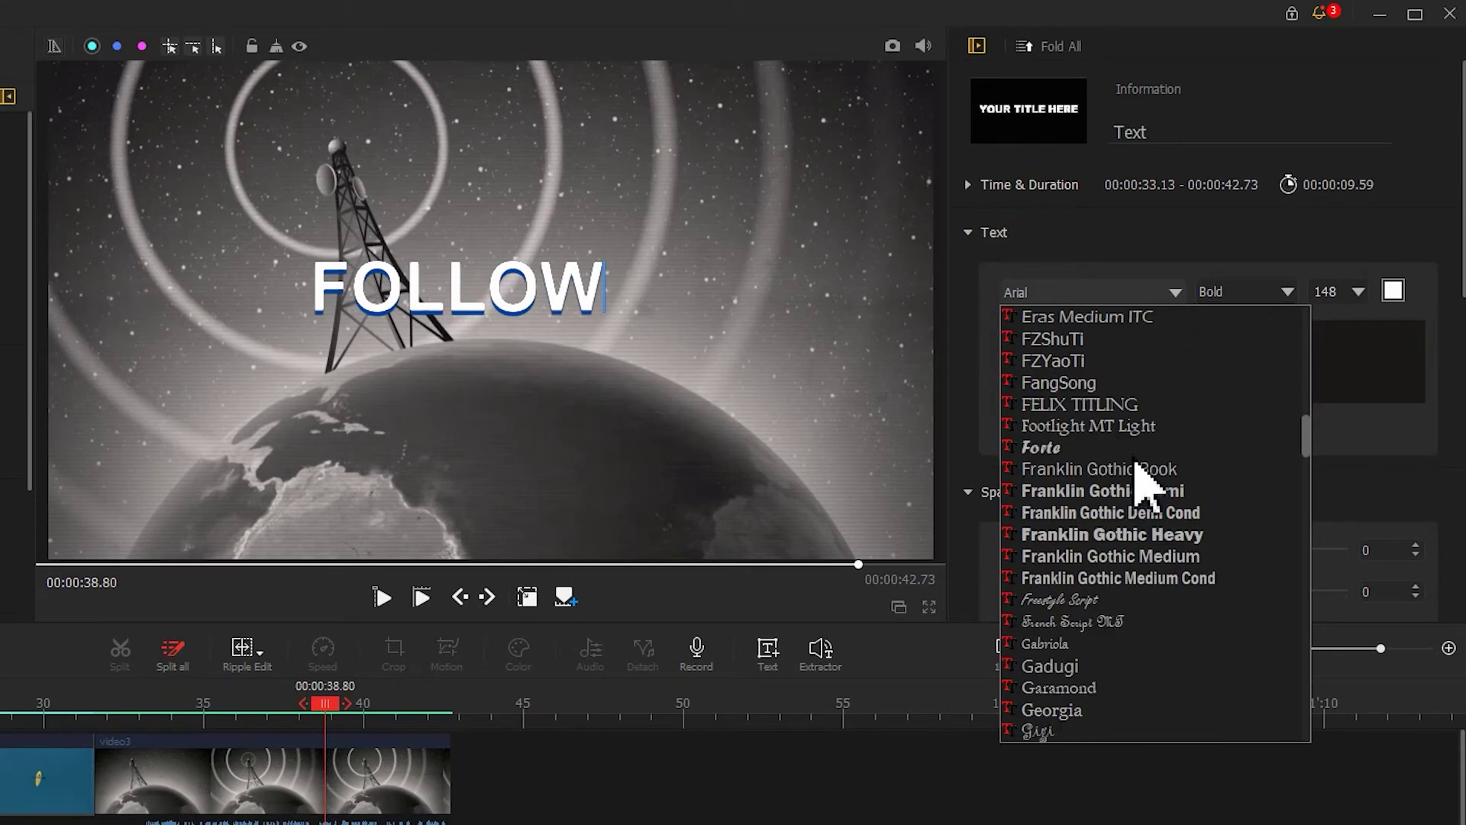
left_click(1139, 534)
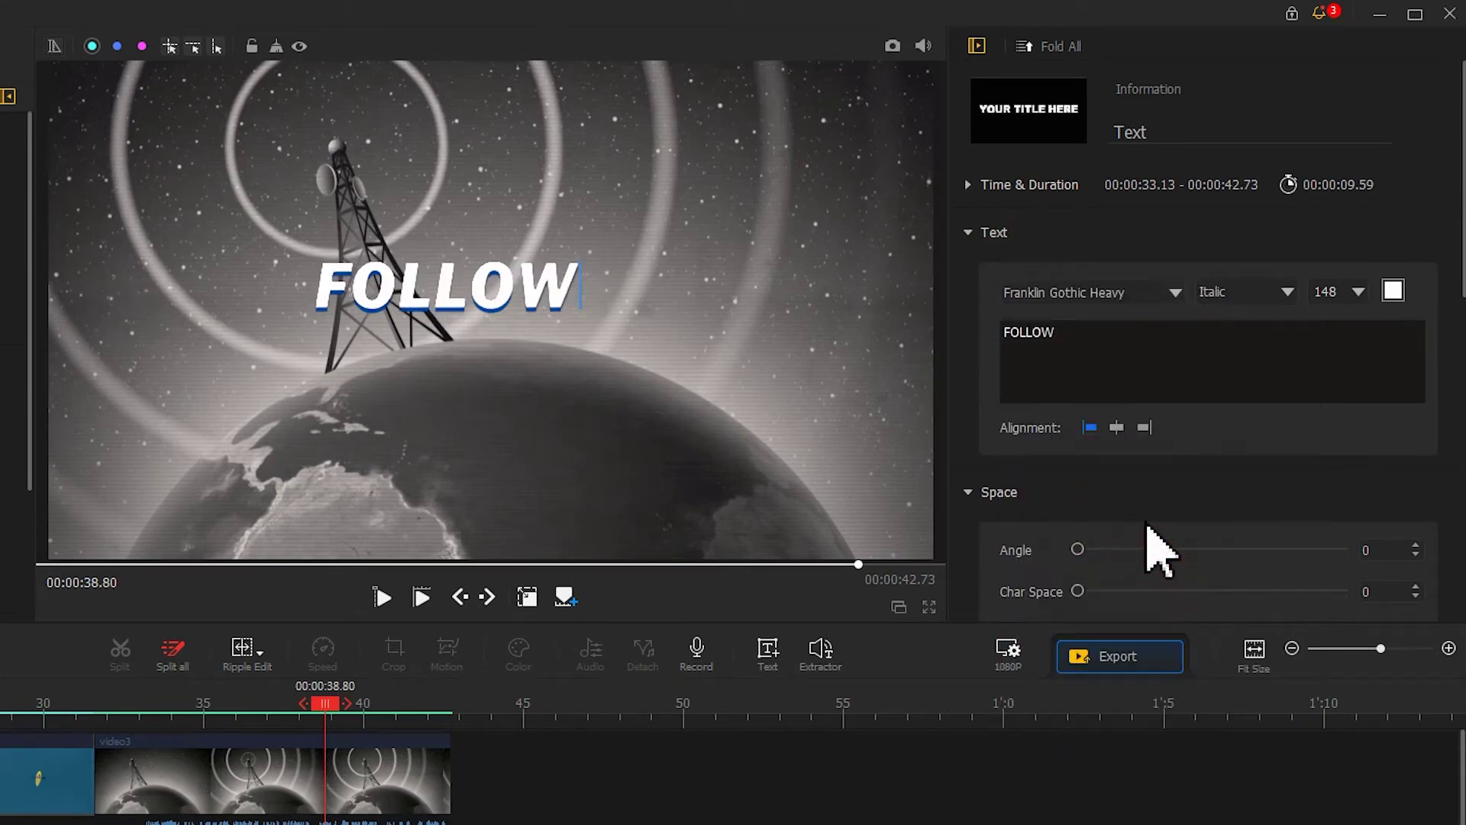
left_click(1251, 297)
left_click(1252, 329)
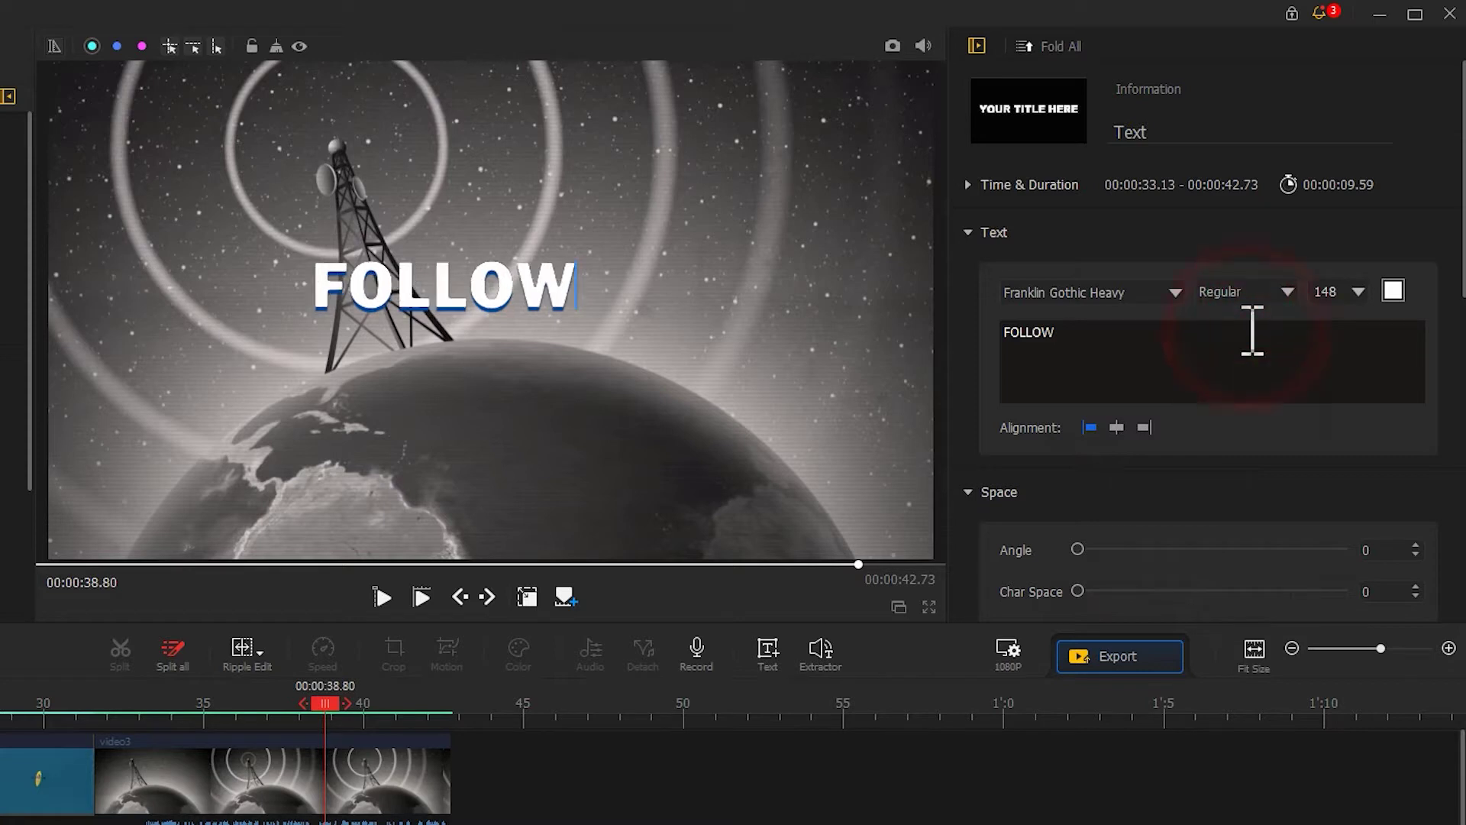
double_click(1348, 290)
type("200")
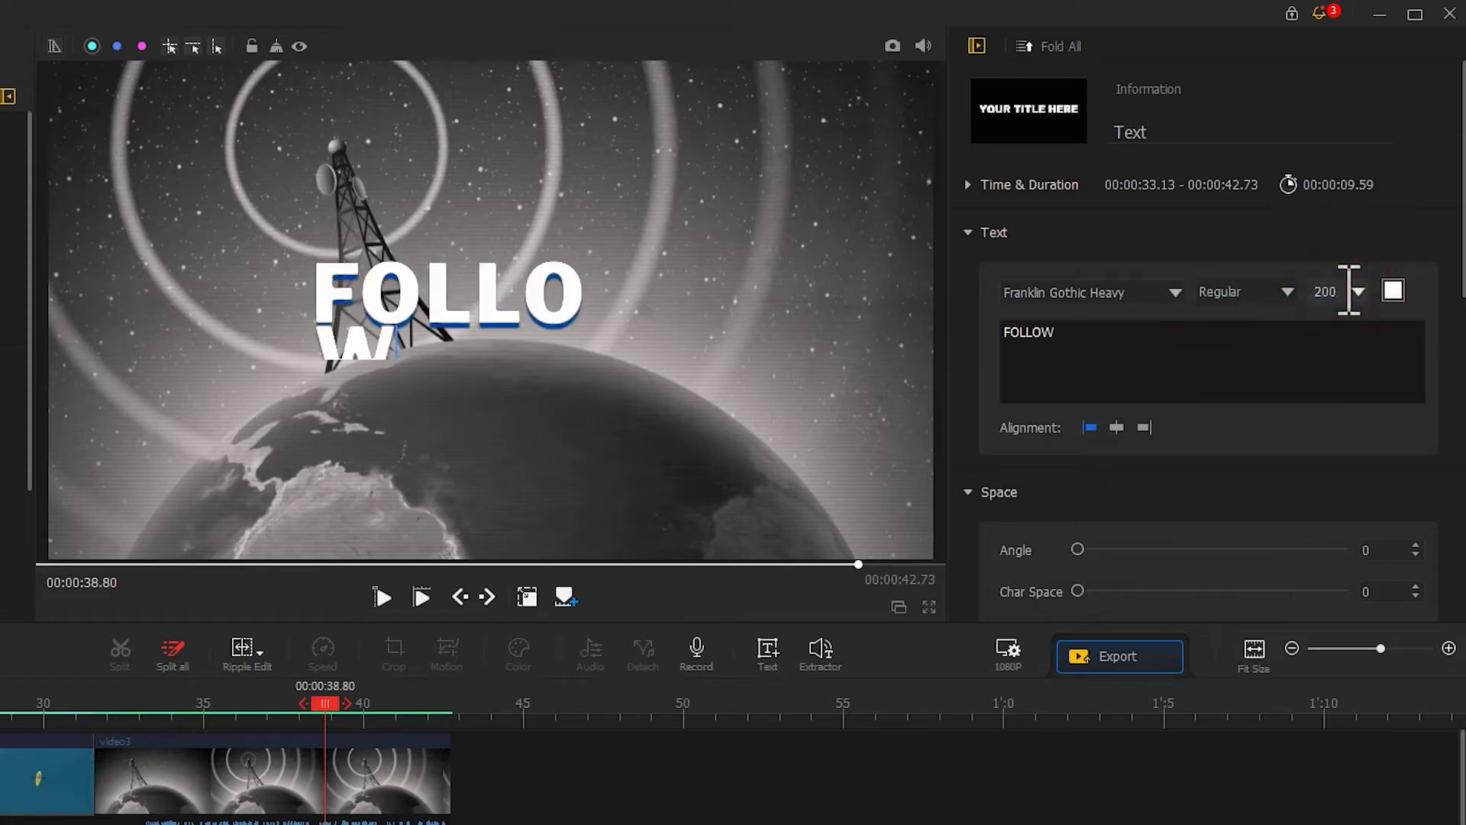
Widen the letter spacing, zero the shadow offset, and stretch the box so FOLLOW fits one line
left_click_drag(1084, 592, 1102, 590)
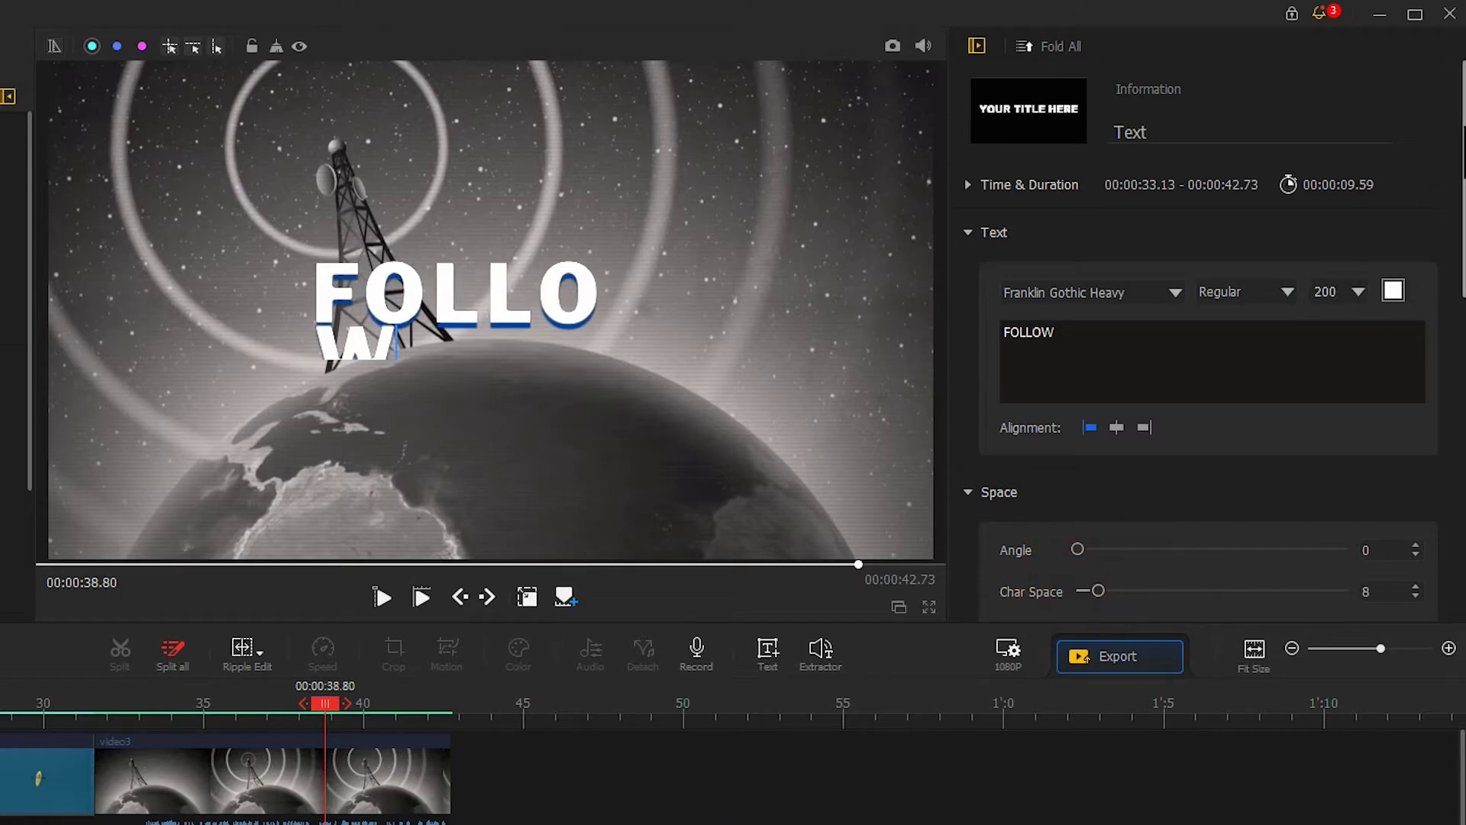
scroll(965, 177, "down", 10)
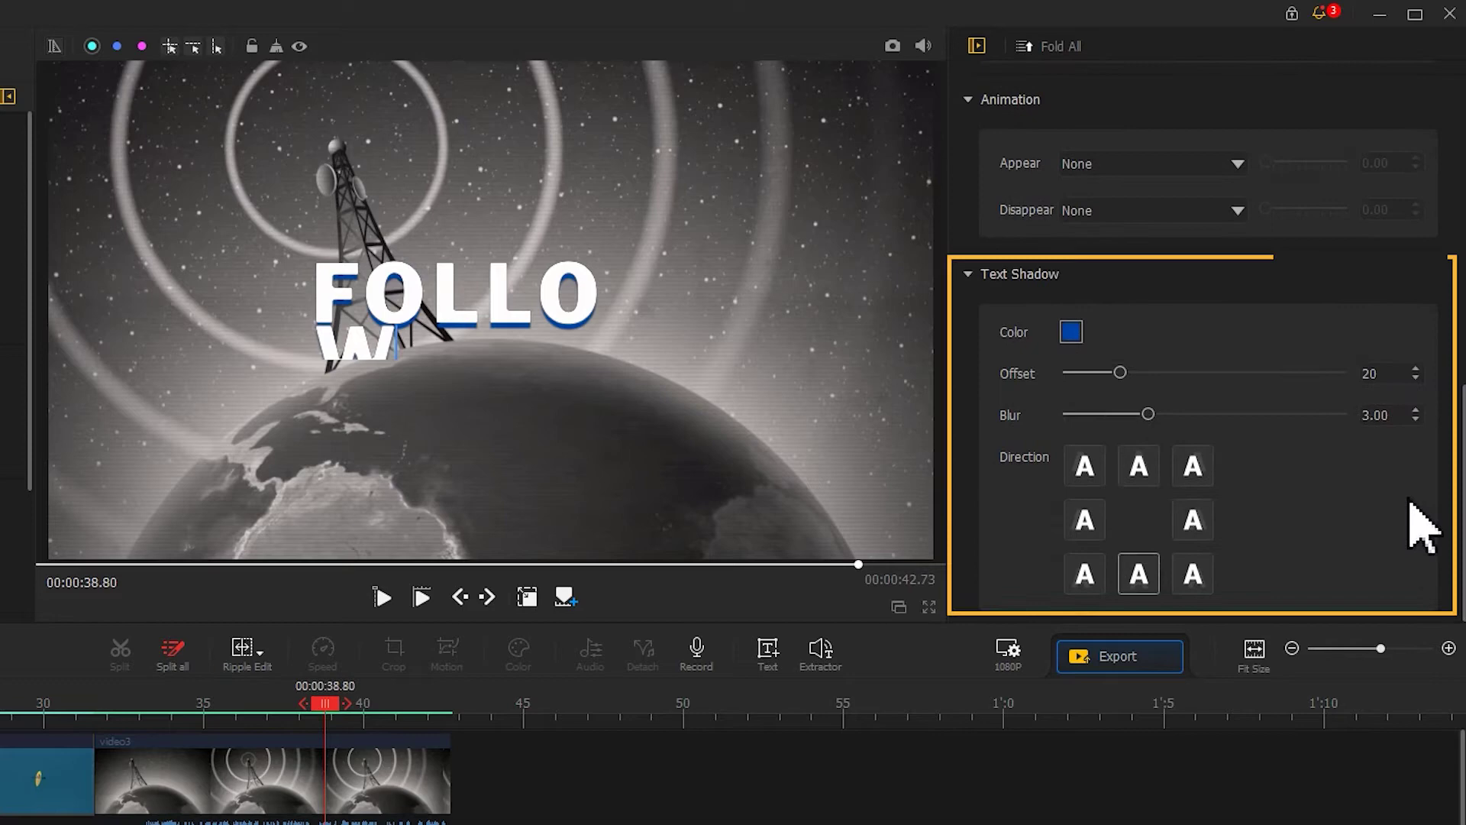
left_click_drag(1120, 374, 1024, 382)
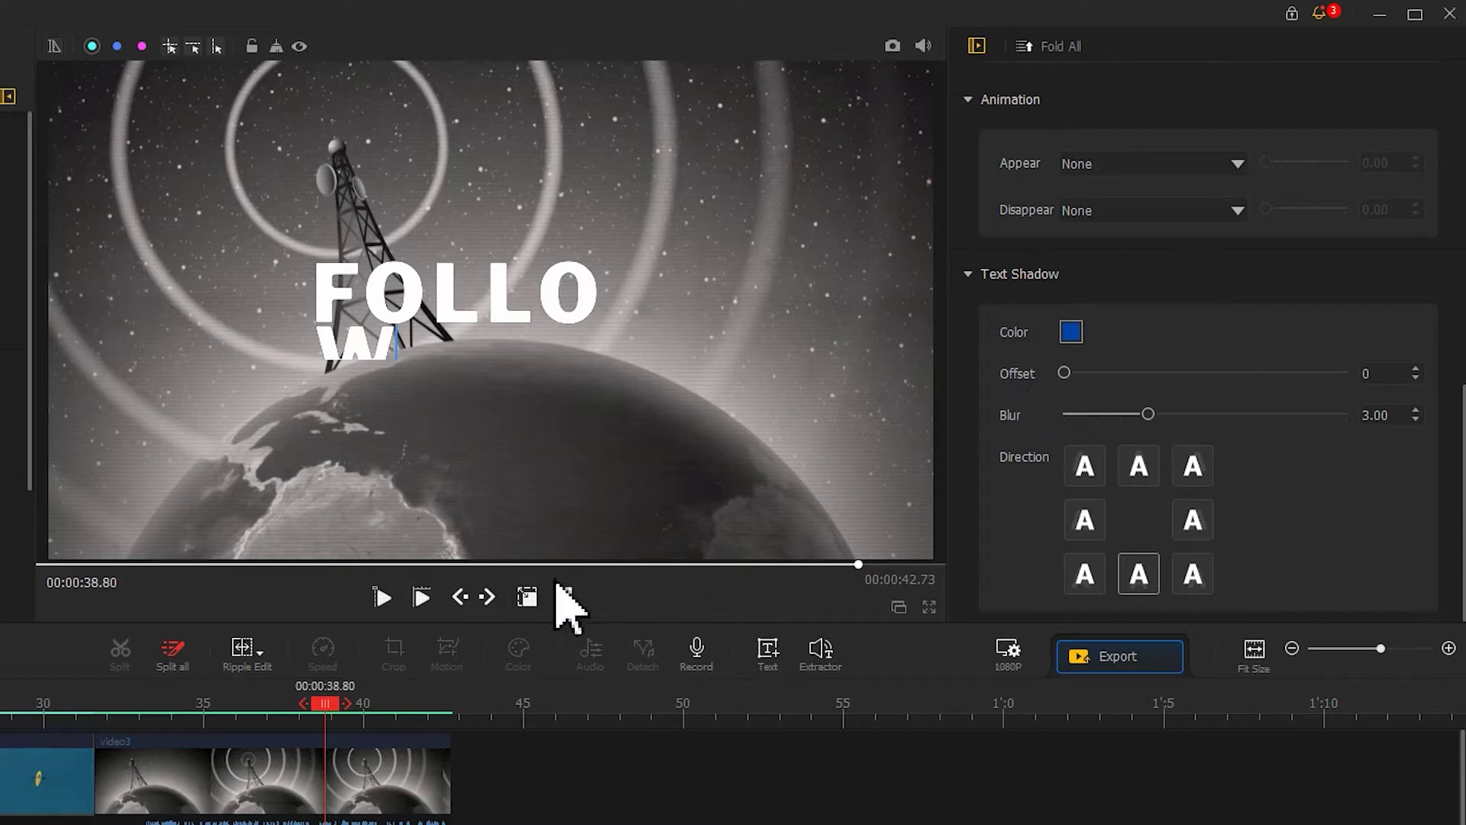
left_click_drag(313, 309, 260, 313)
Paste a copy of the FOLLOW clip onto Subtitle Track1 and change its text to THE
left_click(527, 598)
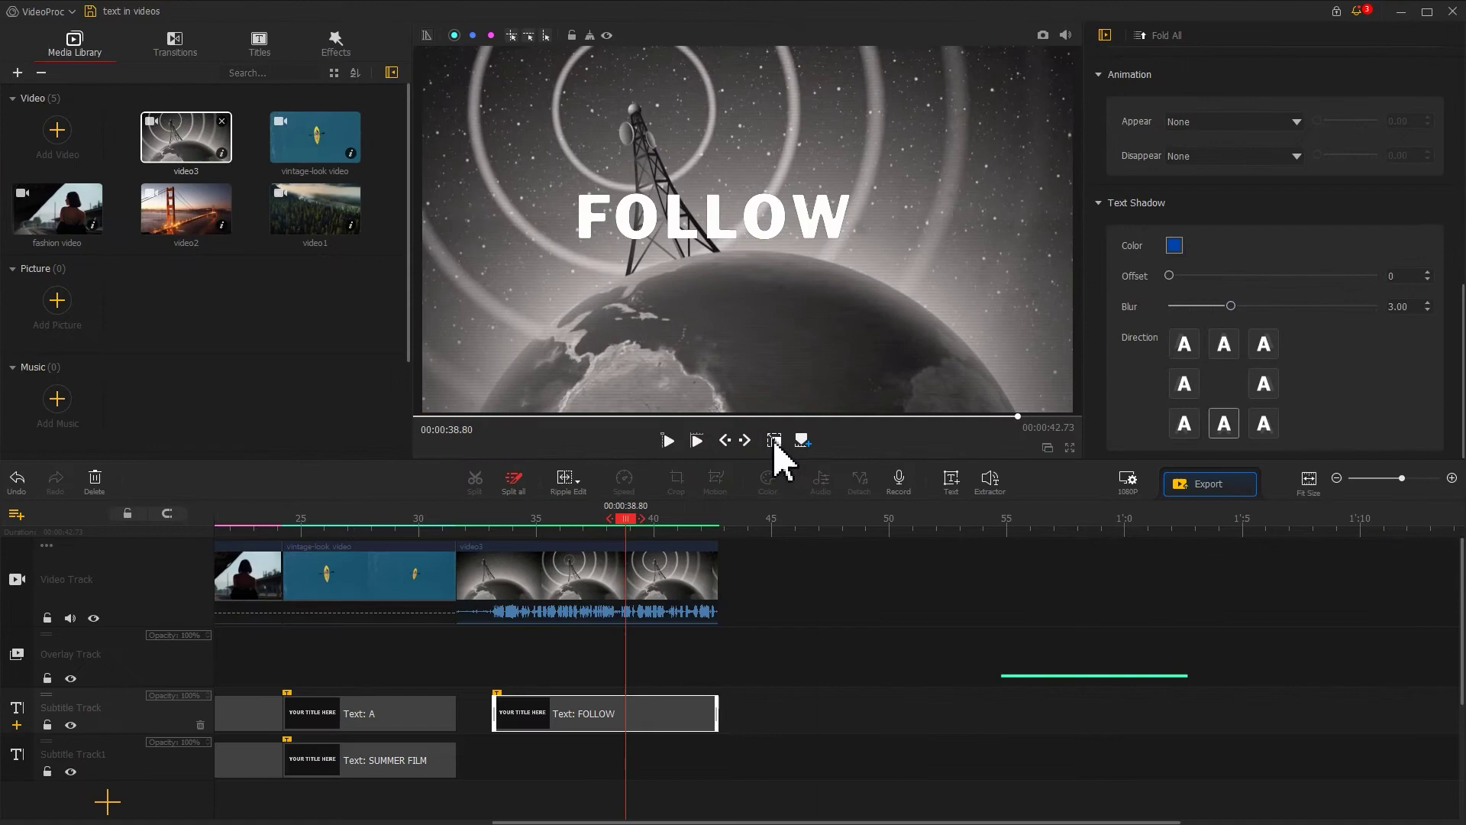
left_click(631, 716)
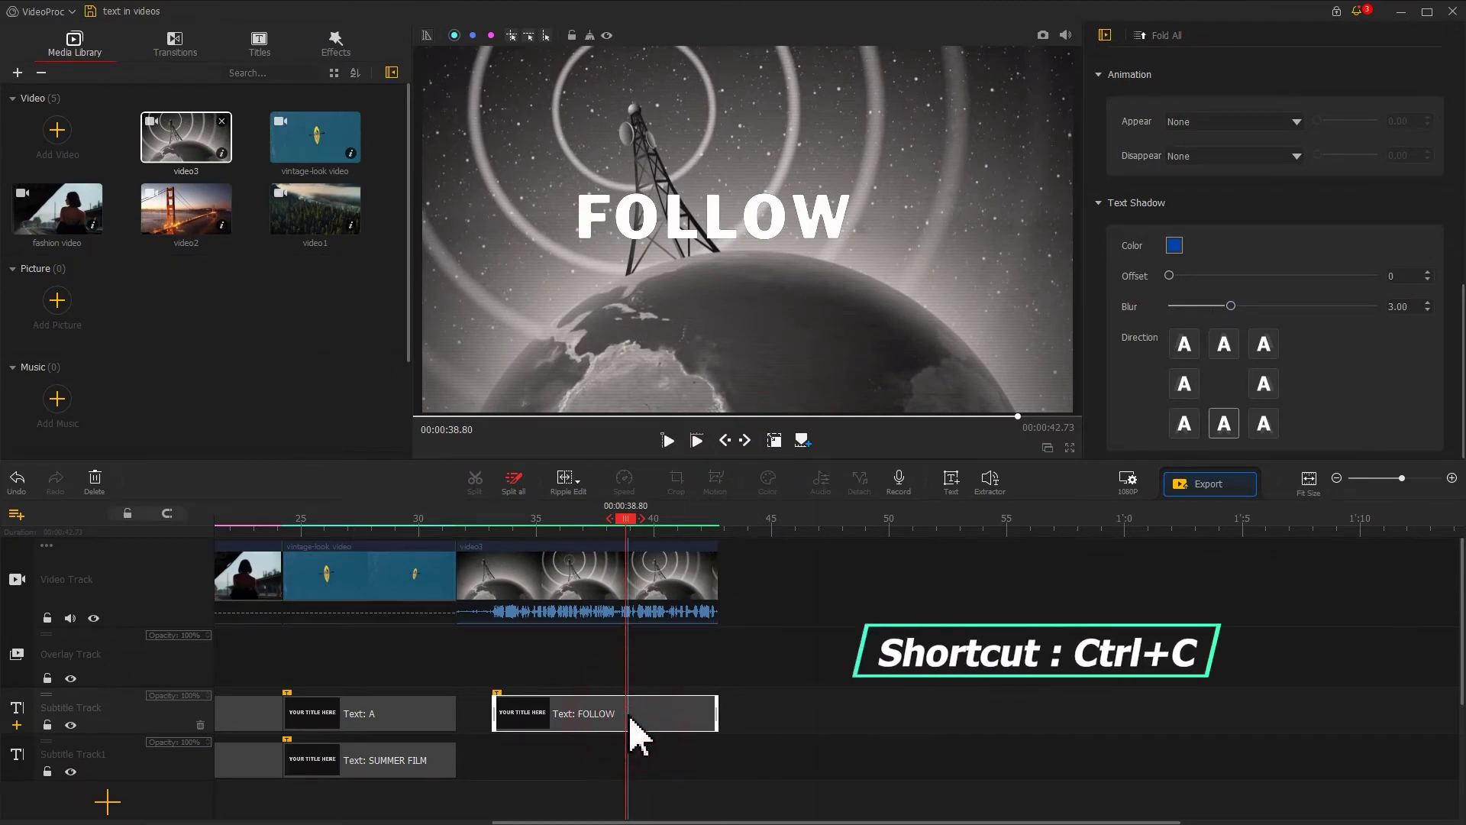
right_click(528, 752)
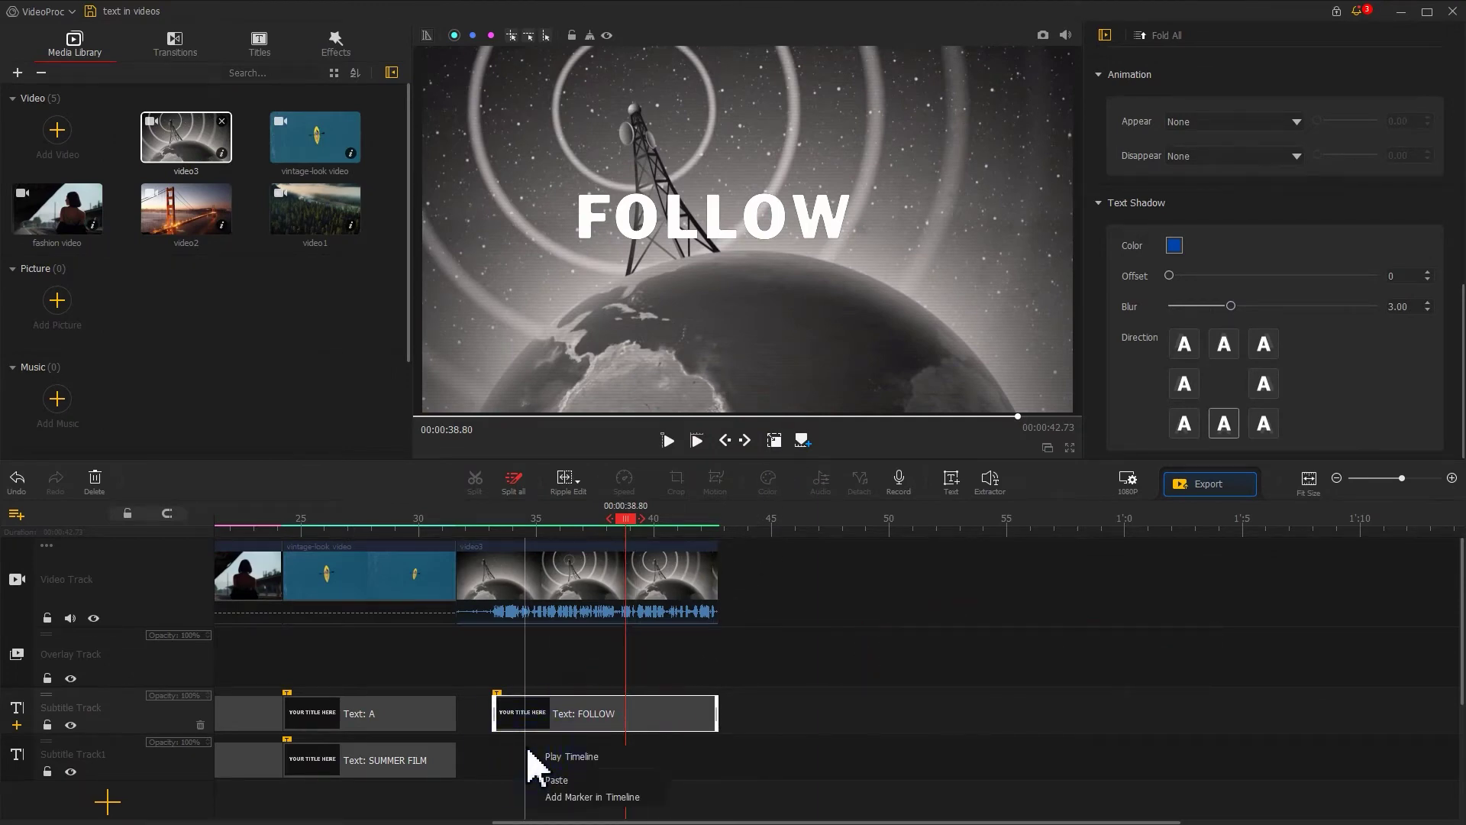
left_click(558, 780)
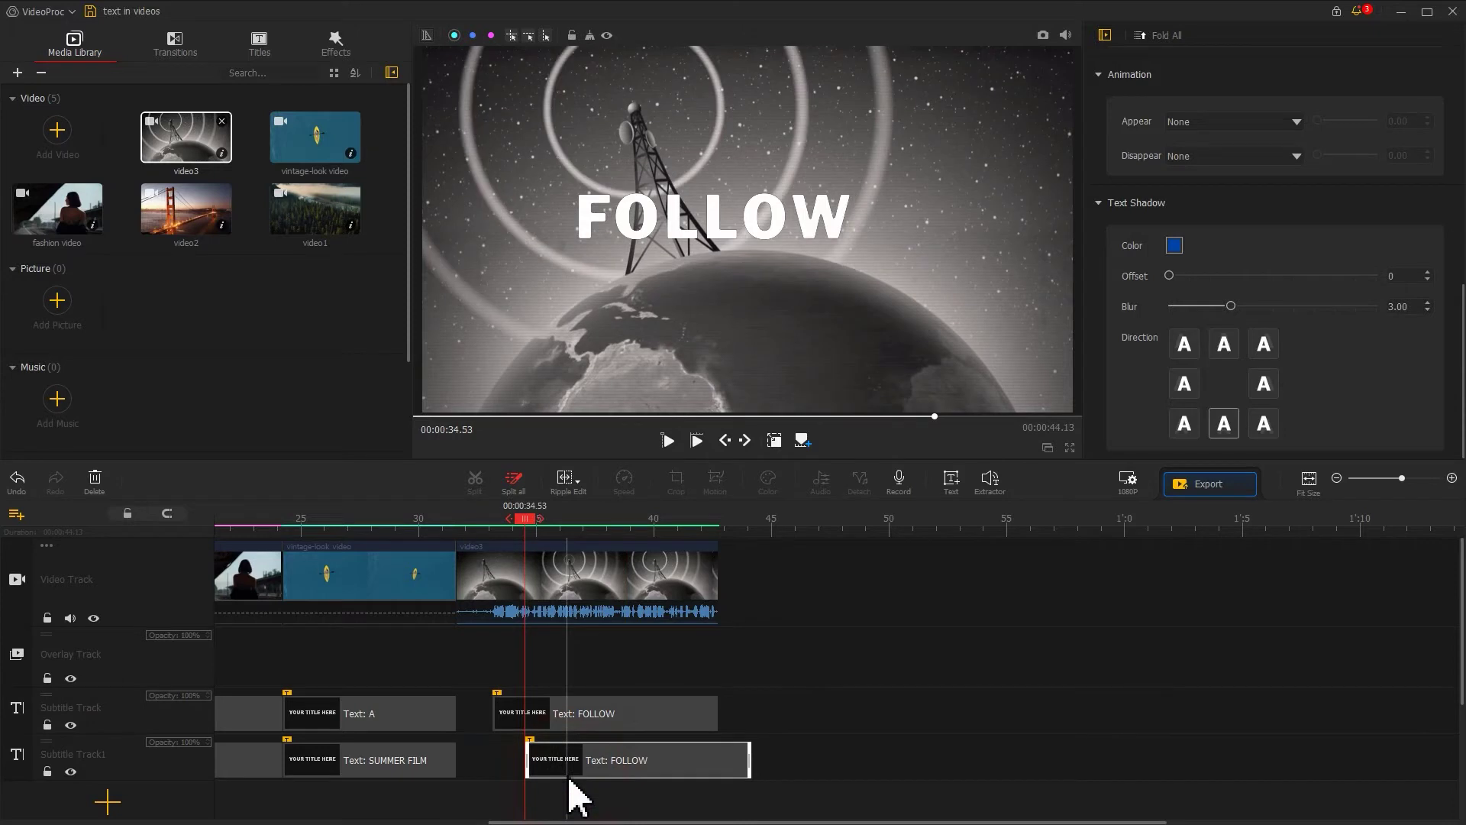
left_click_drag(1459, 320, 1440, 76)
left_click_drag(1188, 245, 1092, 264)
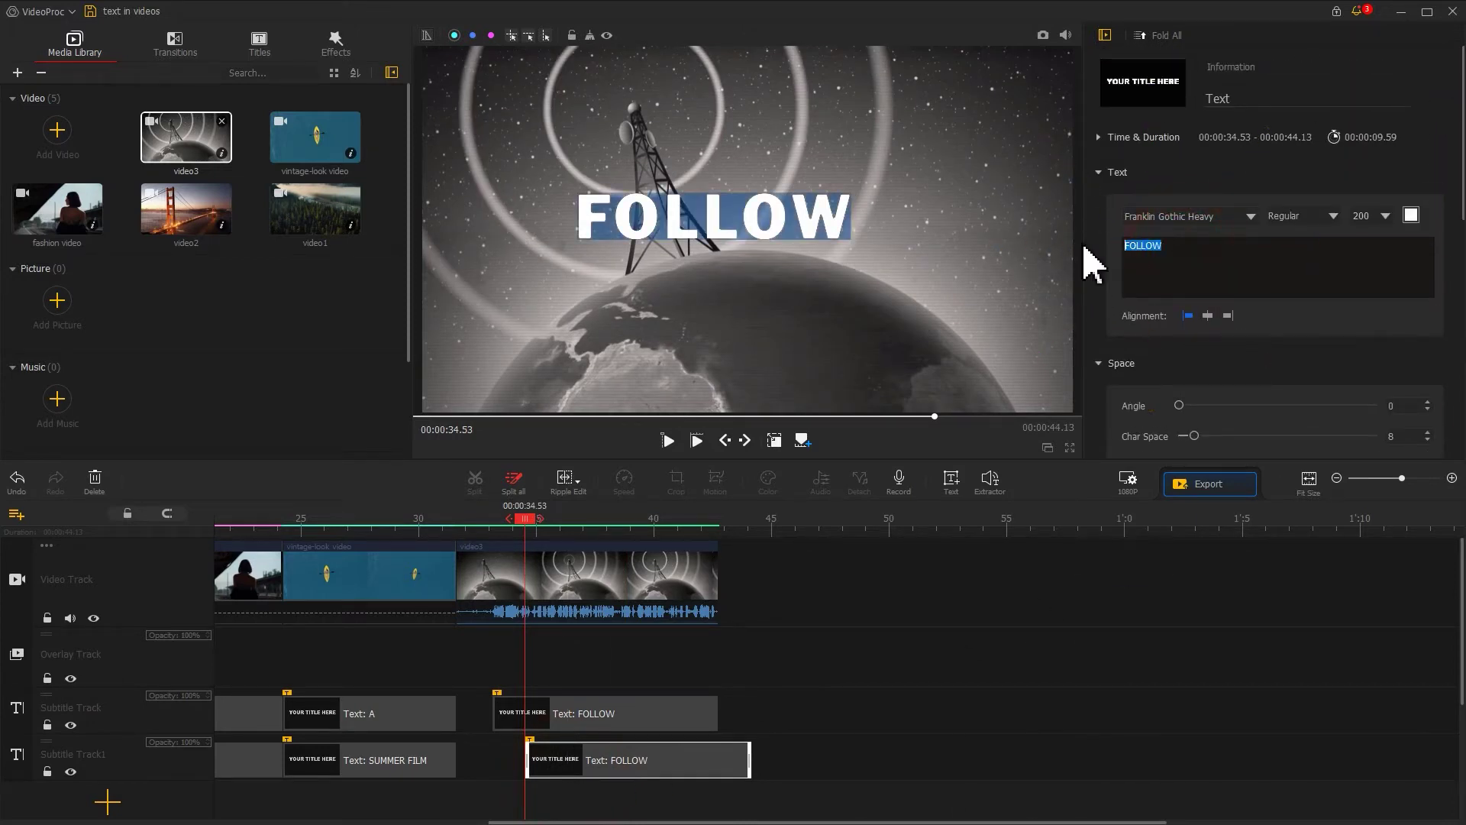
type("THE")
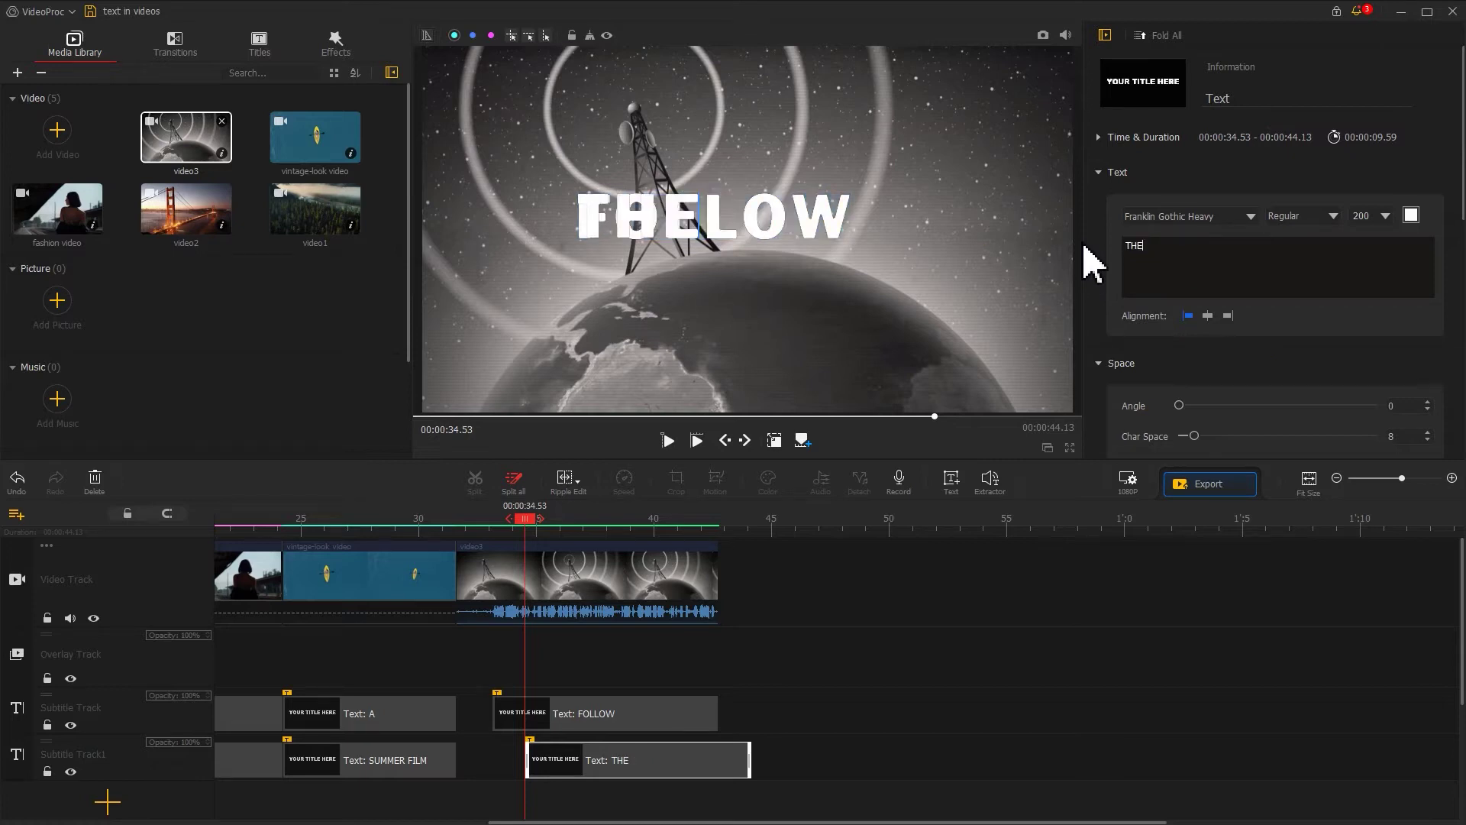
Add Subtitle Track2, paste another FOLLOW copy onto it, and select its wording
left_click(134, 714)
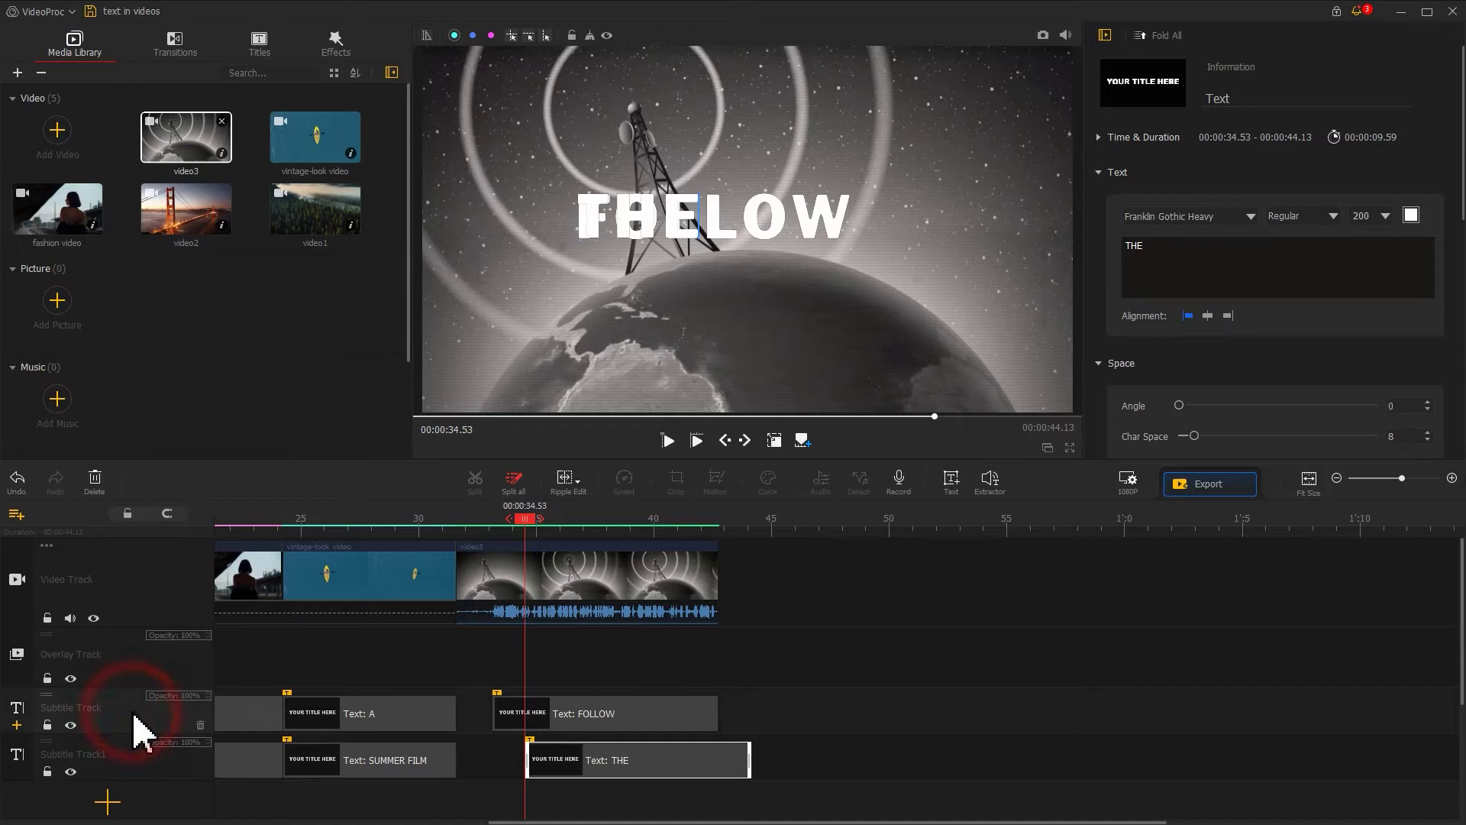
left_click(17, 727)
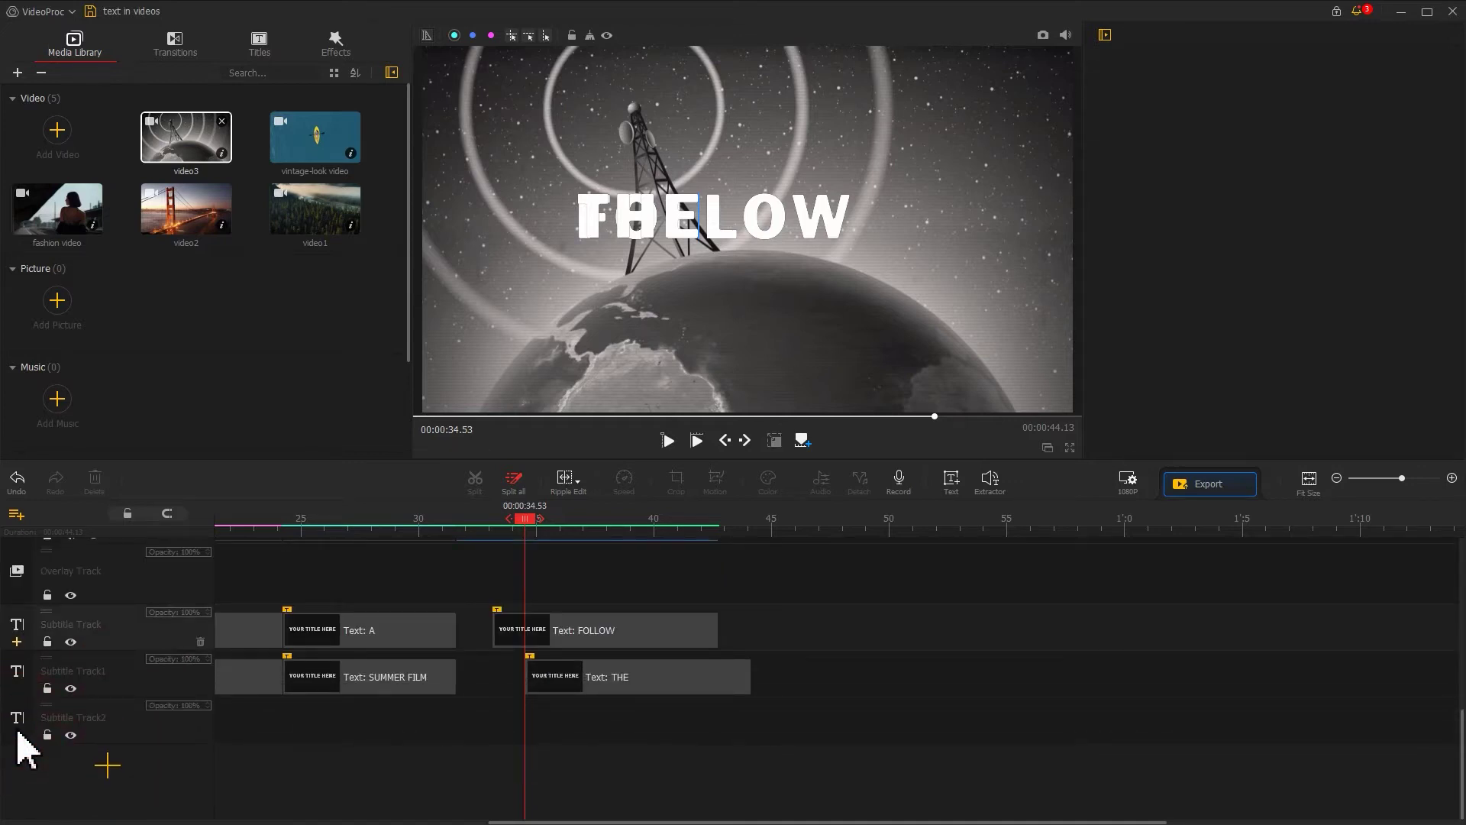
left_click(544, 707)
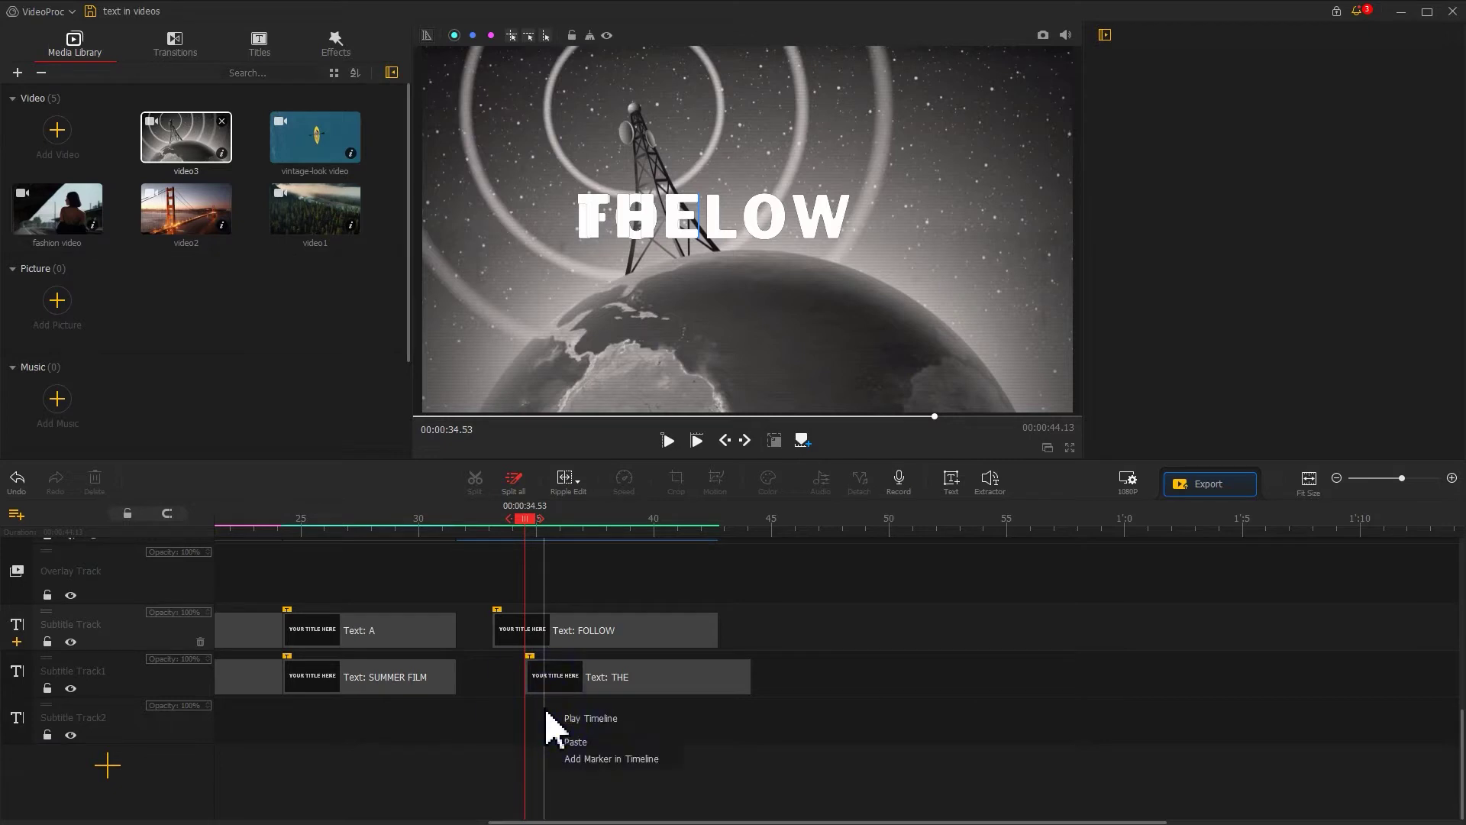
left_click(566, 742)
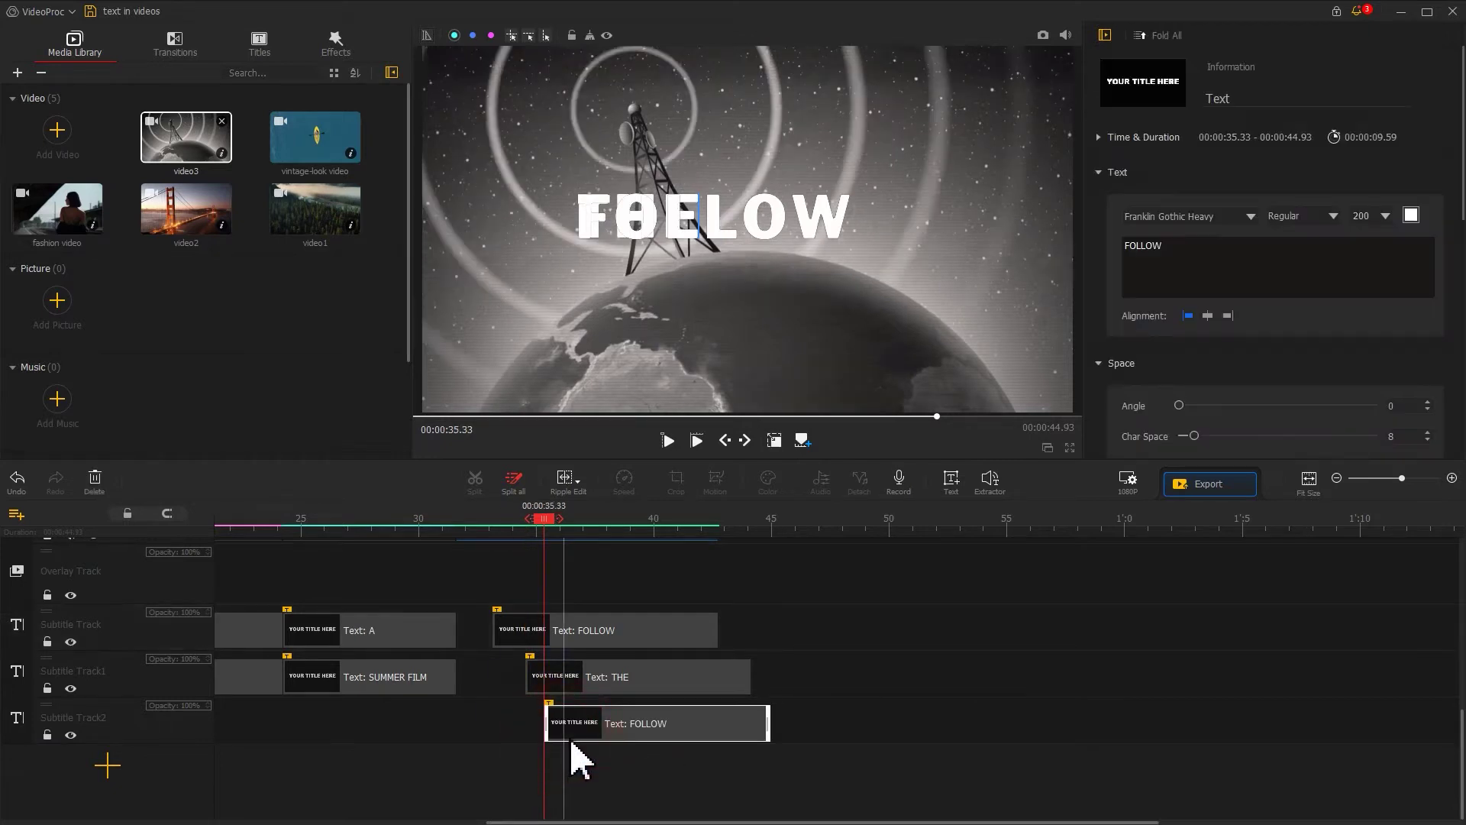
left_click_drag(1186, 248, 1111, 246)
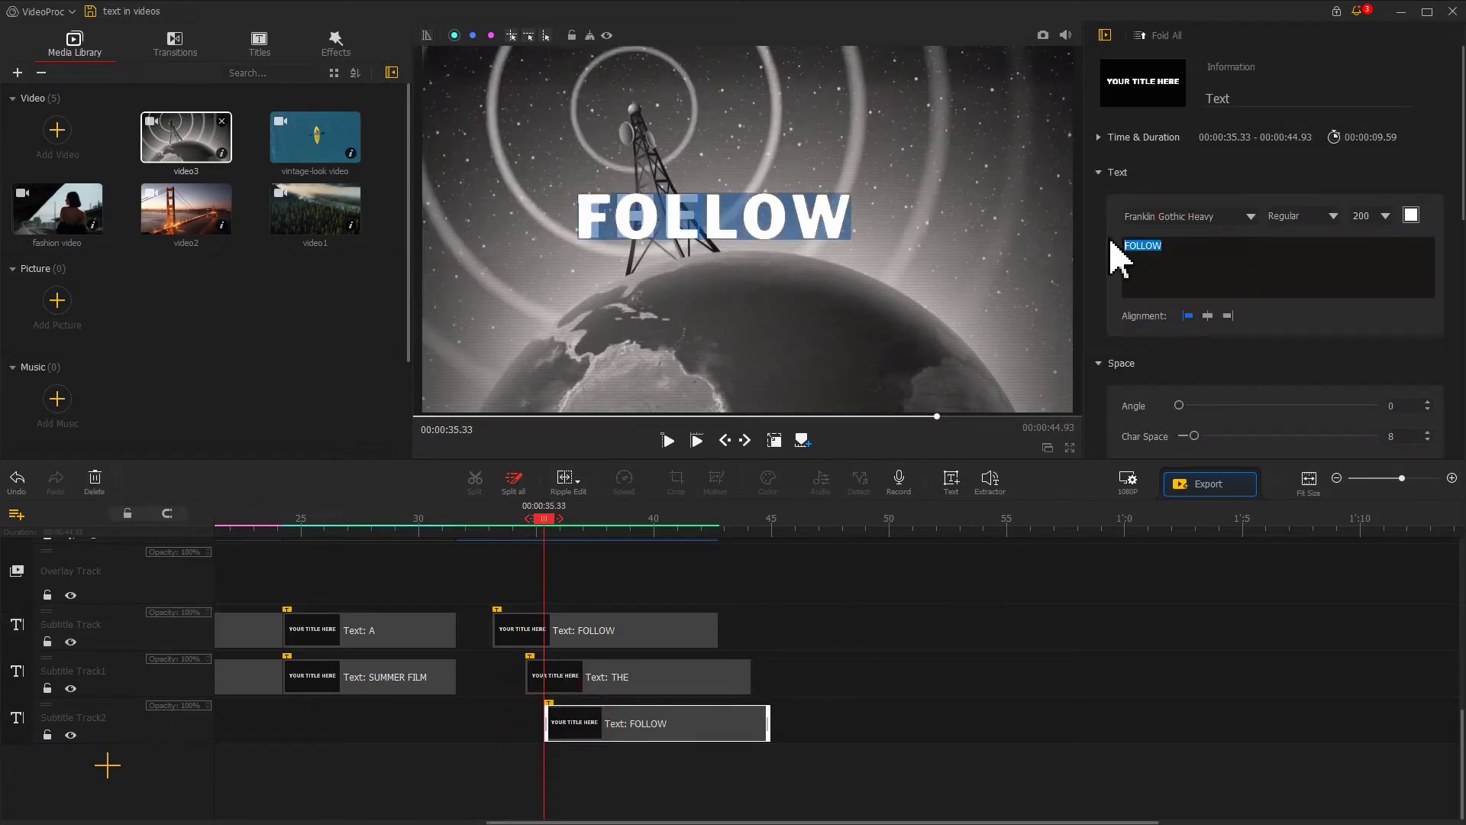
Reword the new copy to RULES! and preview the titles from about 33 seconds
type("RULES!")
scroll(680, 599, "up", 3)
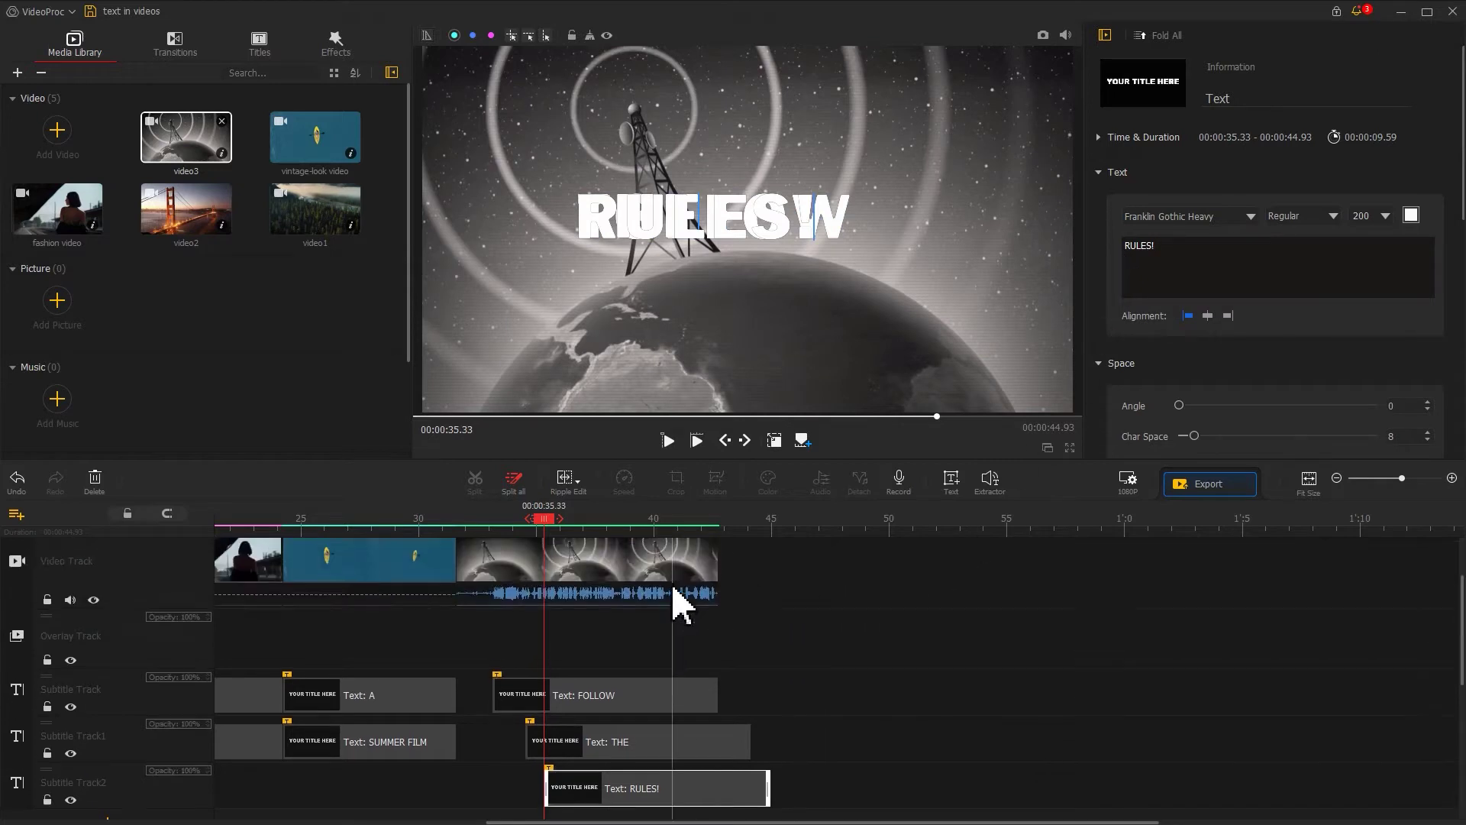
left_click(489, 523)
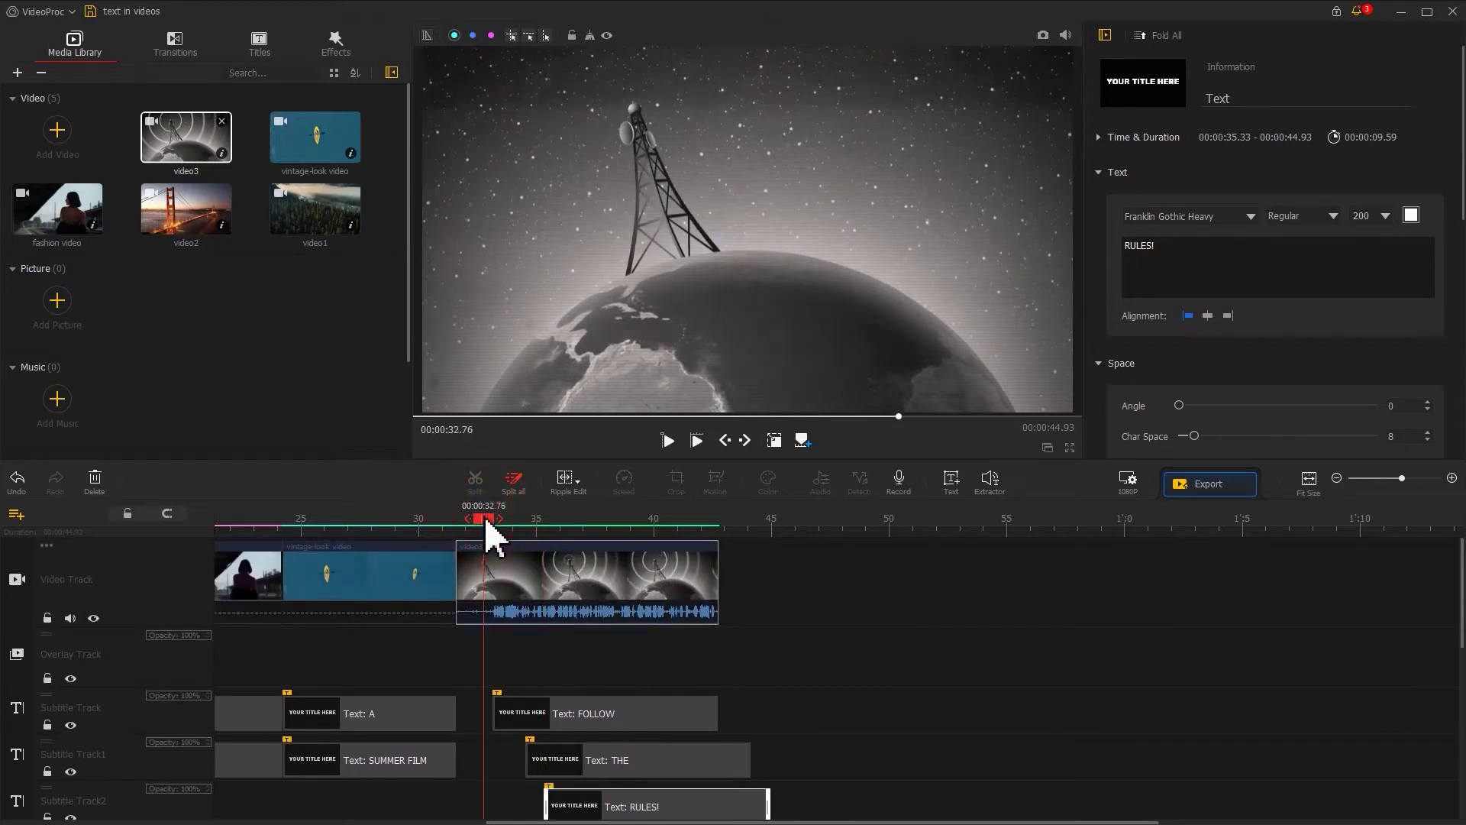
key("space")
key("space")
key("space")
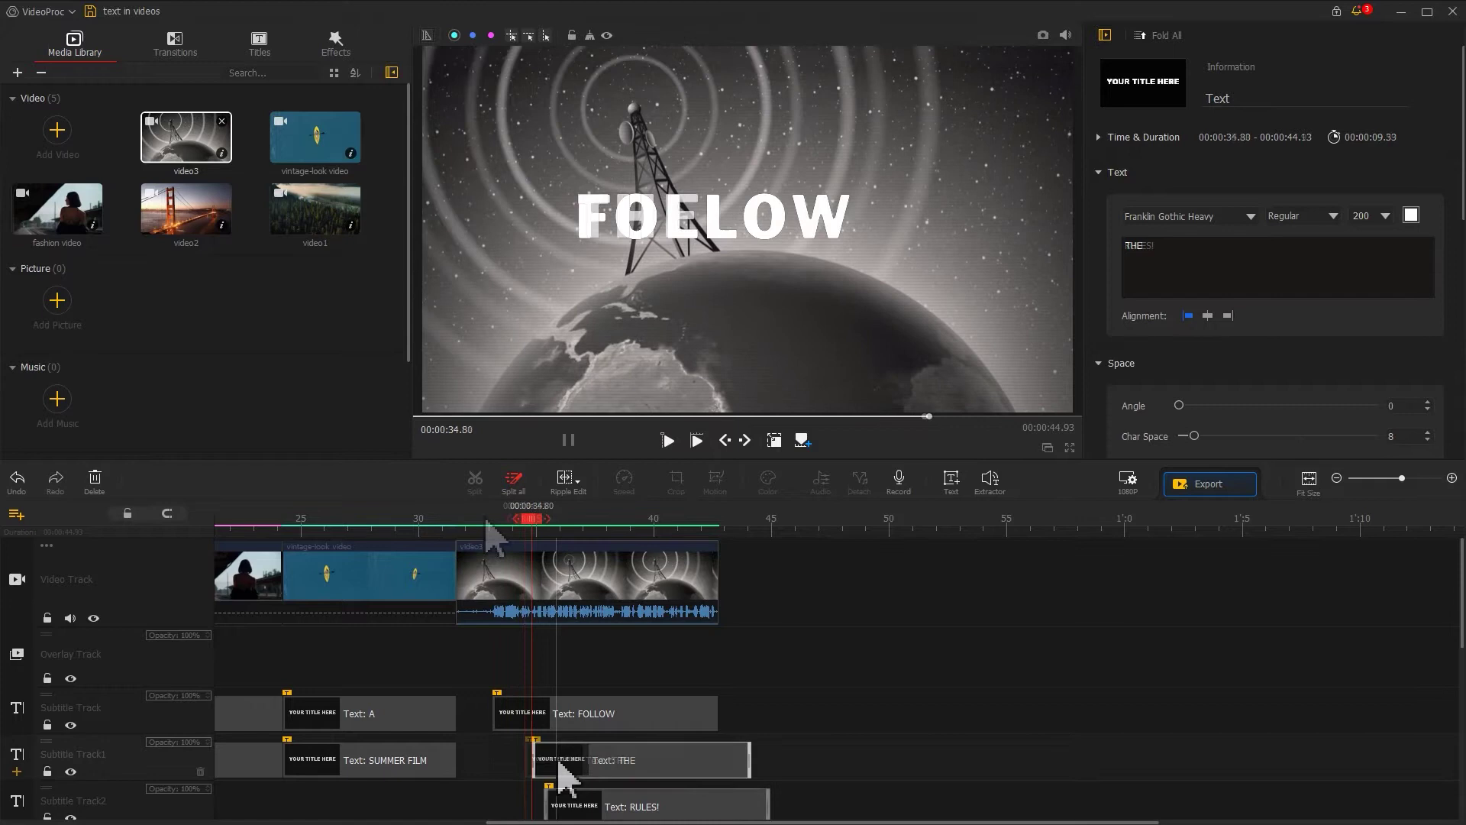
left_click(559, 764)
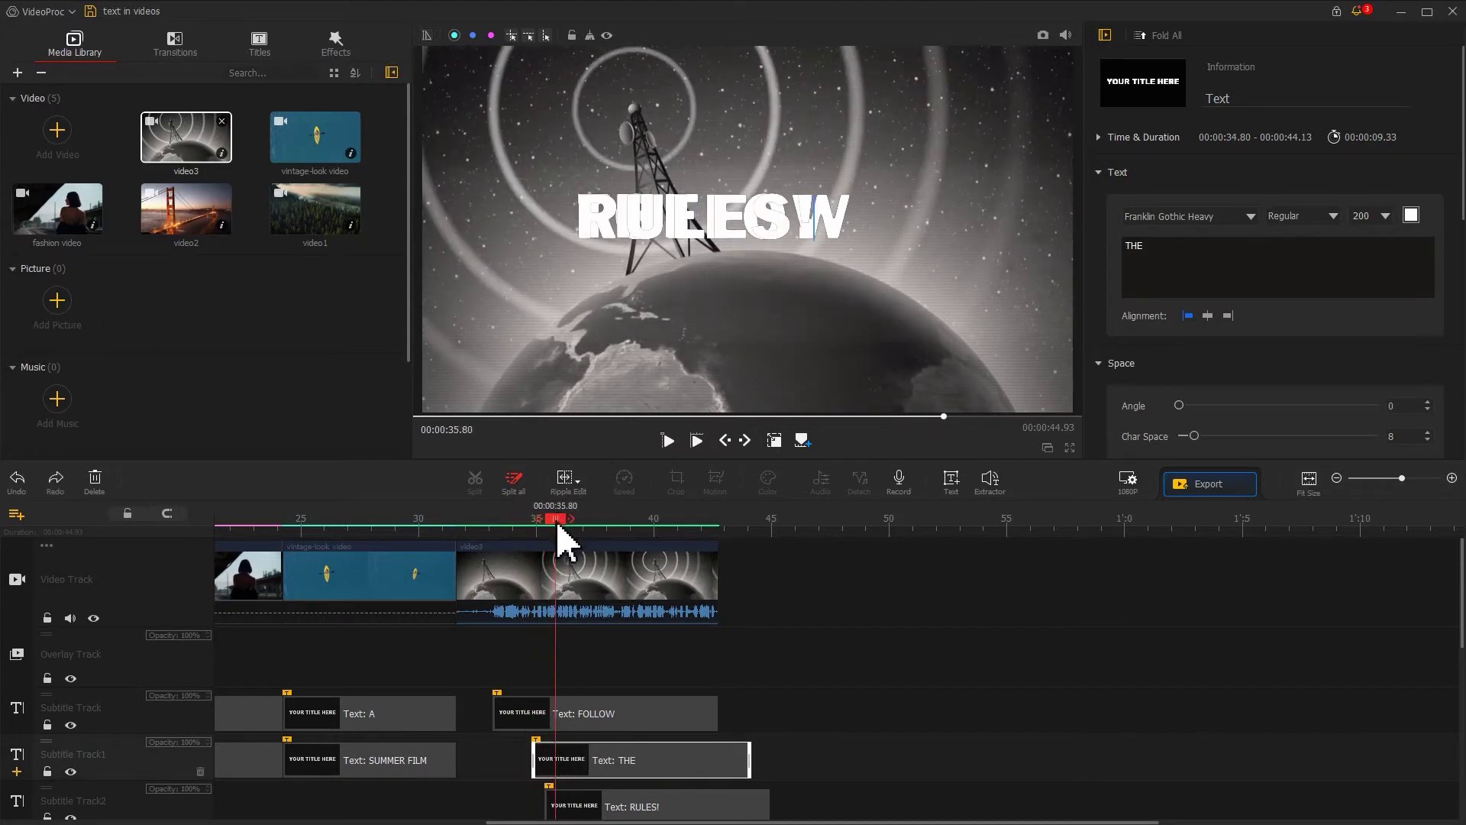
Shift the RULES! clip to start at 00:00:35.86, just after THE
scroll(598, 698, "down", 3)
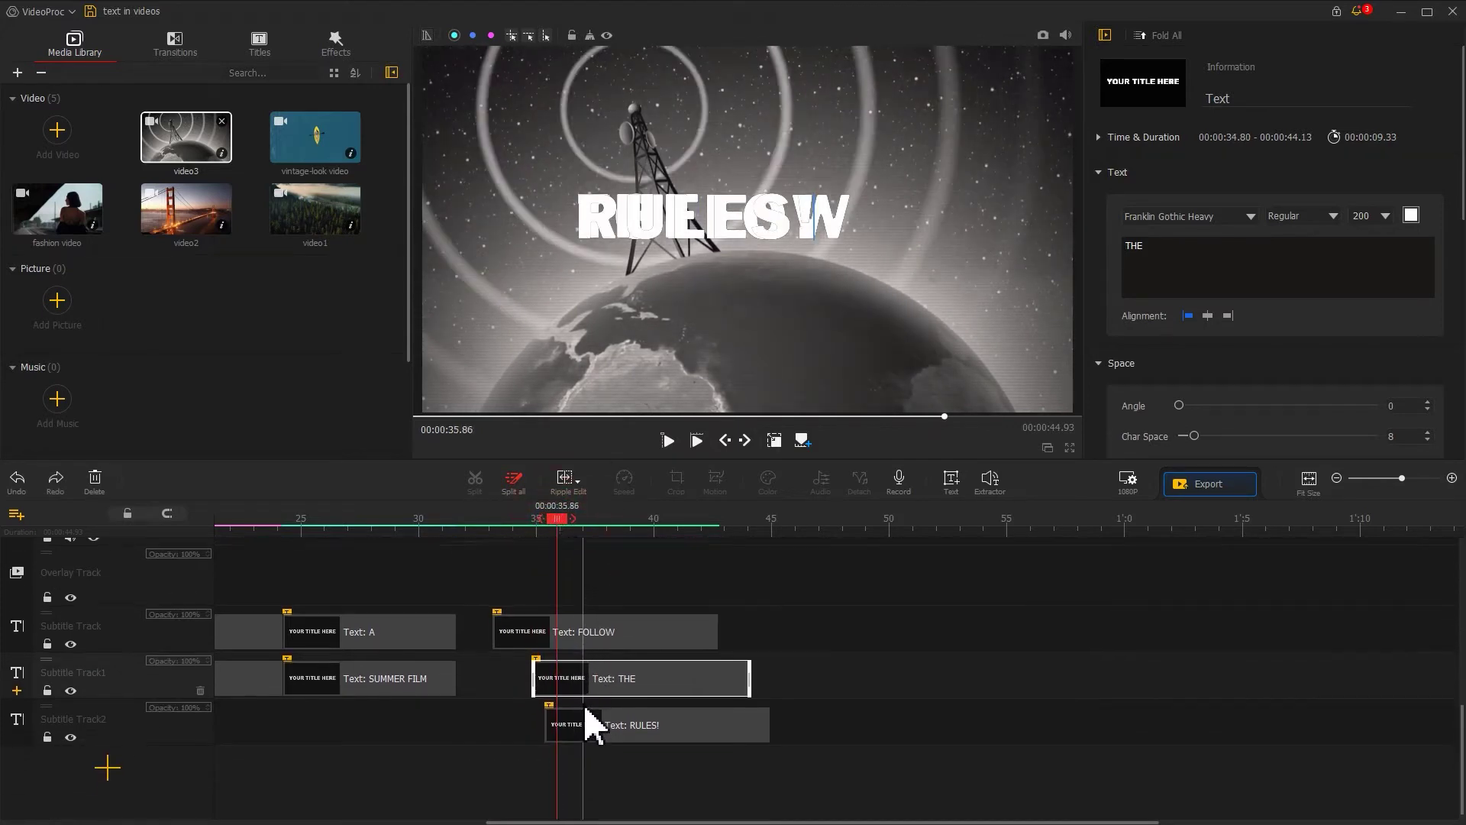
left_click(592, 737)
left_click_drag(592, 736, 603, 740)
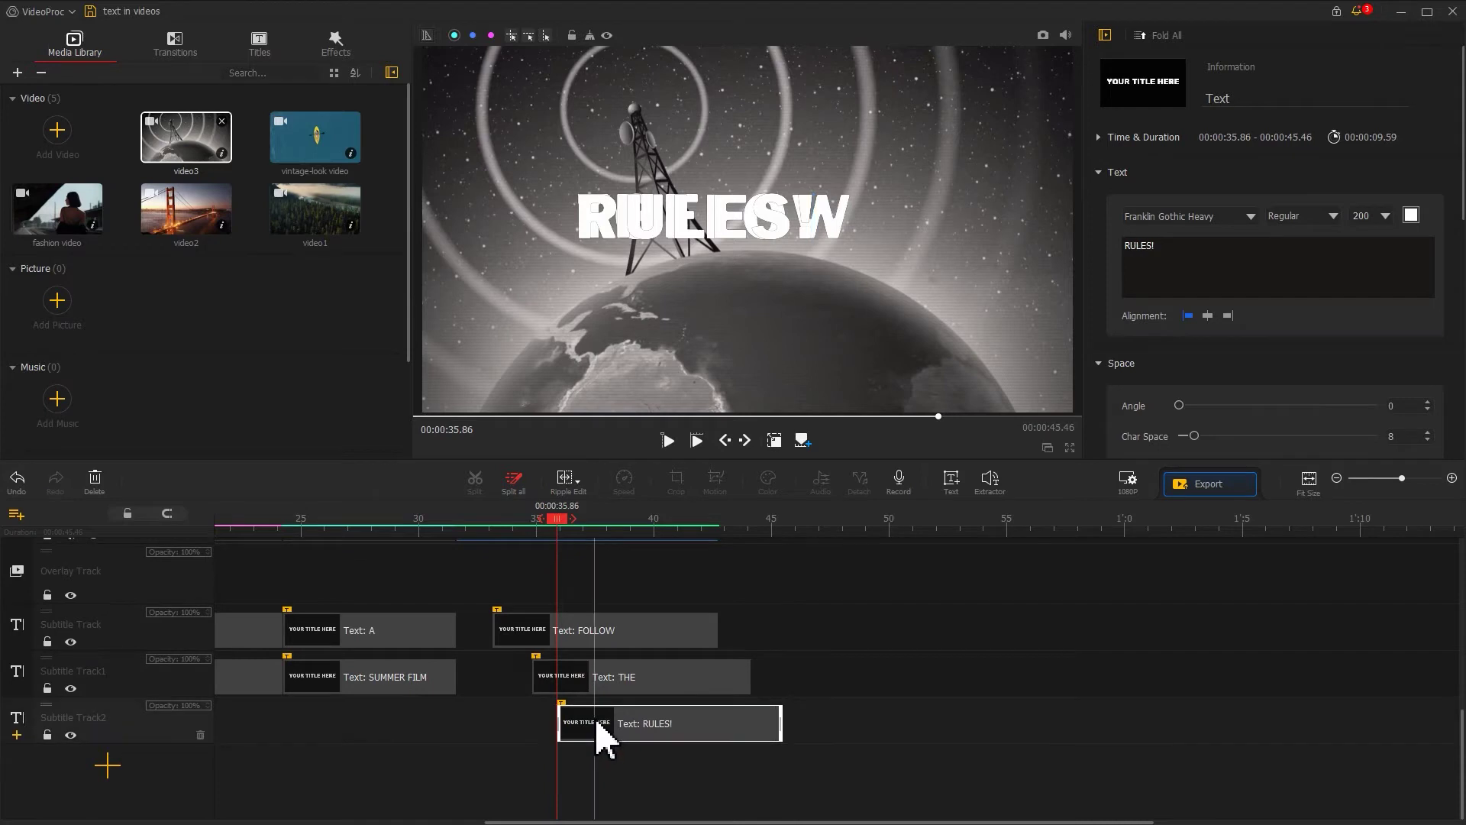
left_click(749, 674)
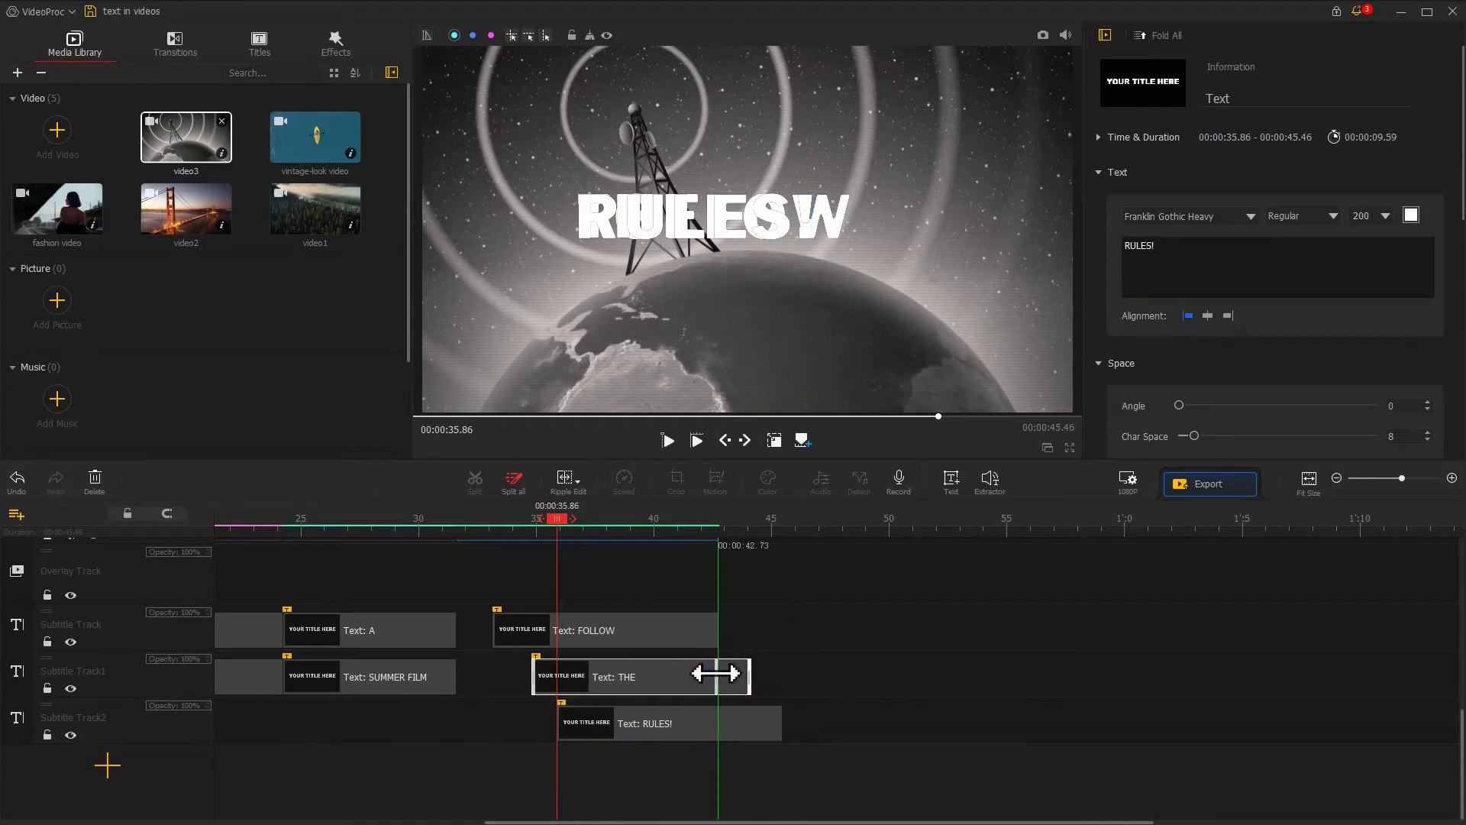
Trim THE's end to match FOLLOW, then enlarge RULES! across the lower frame
left_click_drag(781, 725, 725, 723)
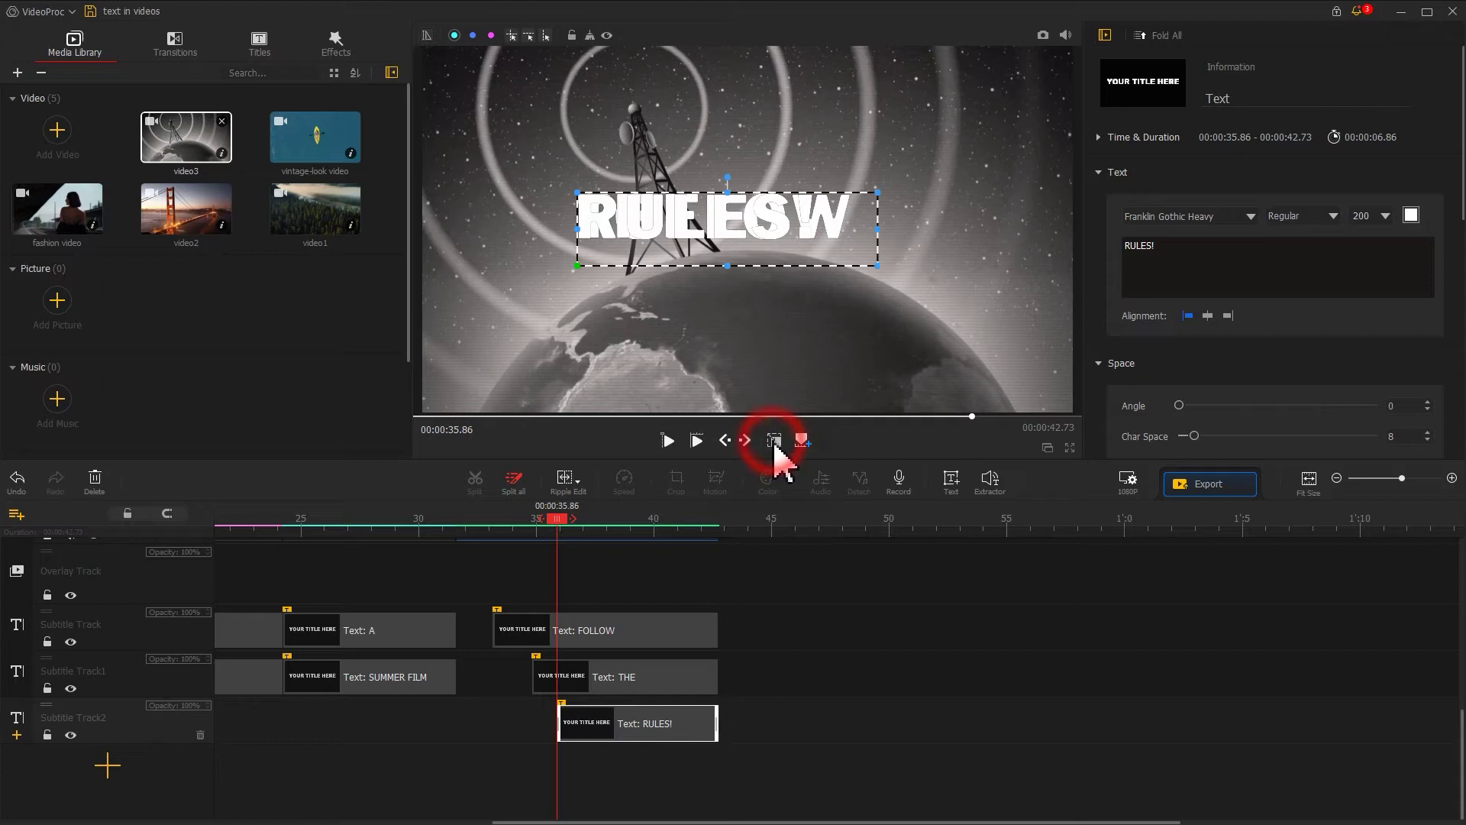
left_click_drag(744, 260, 685, 362)
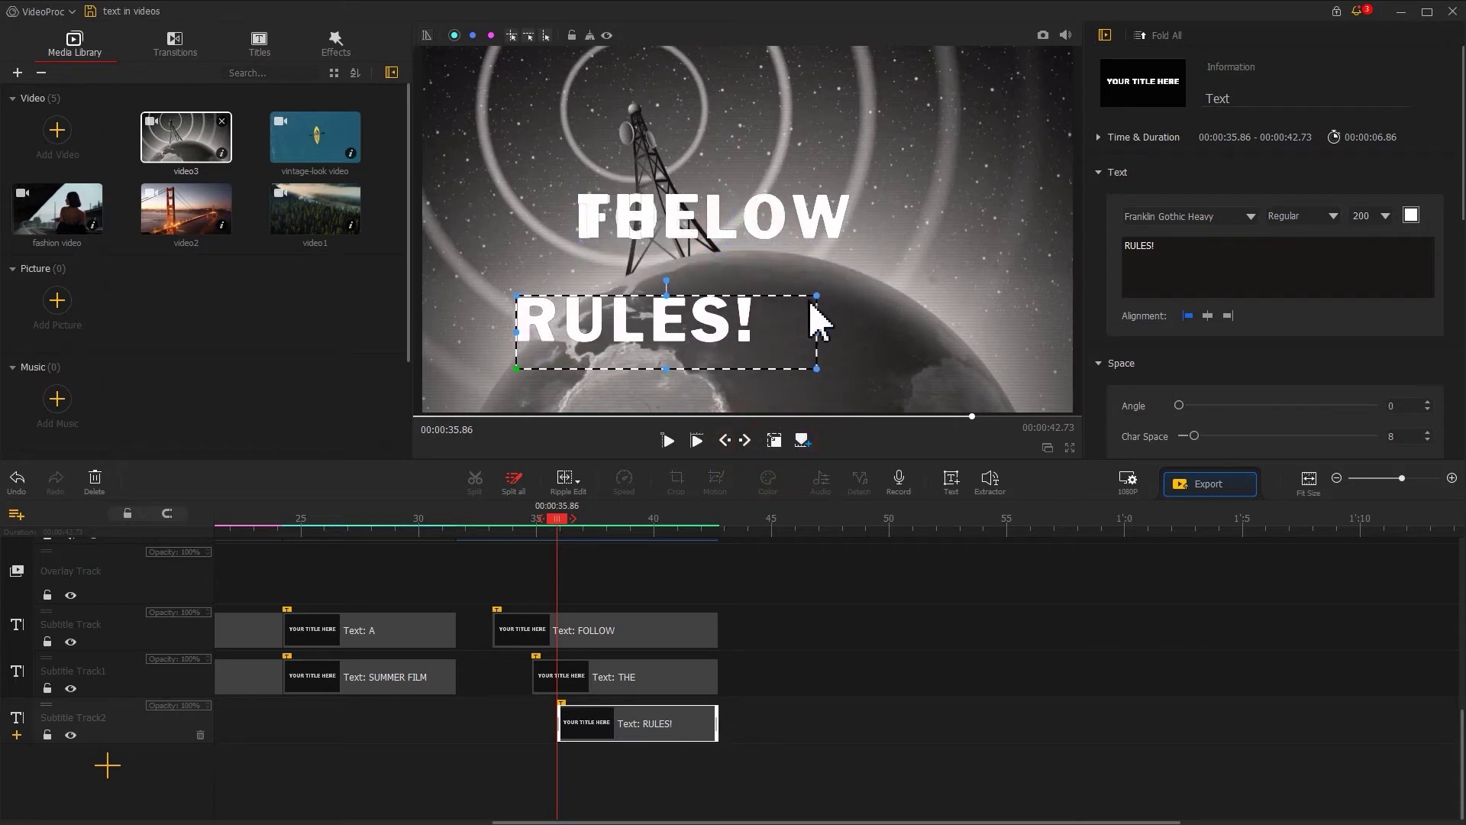
left_click_drag(816, 296, 1115, 290)
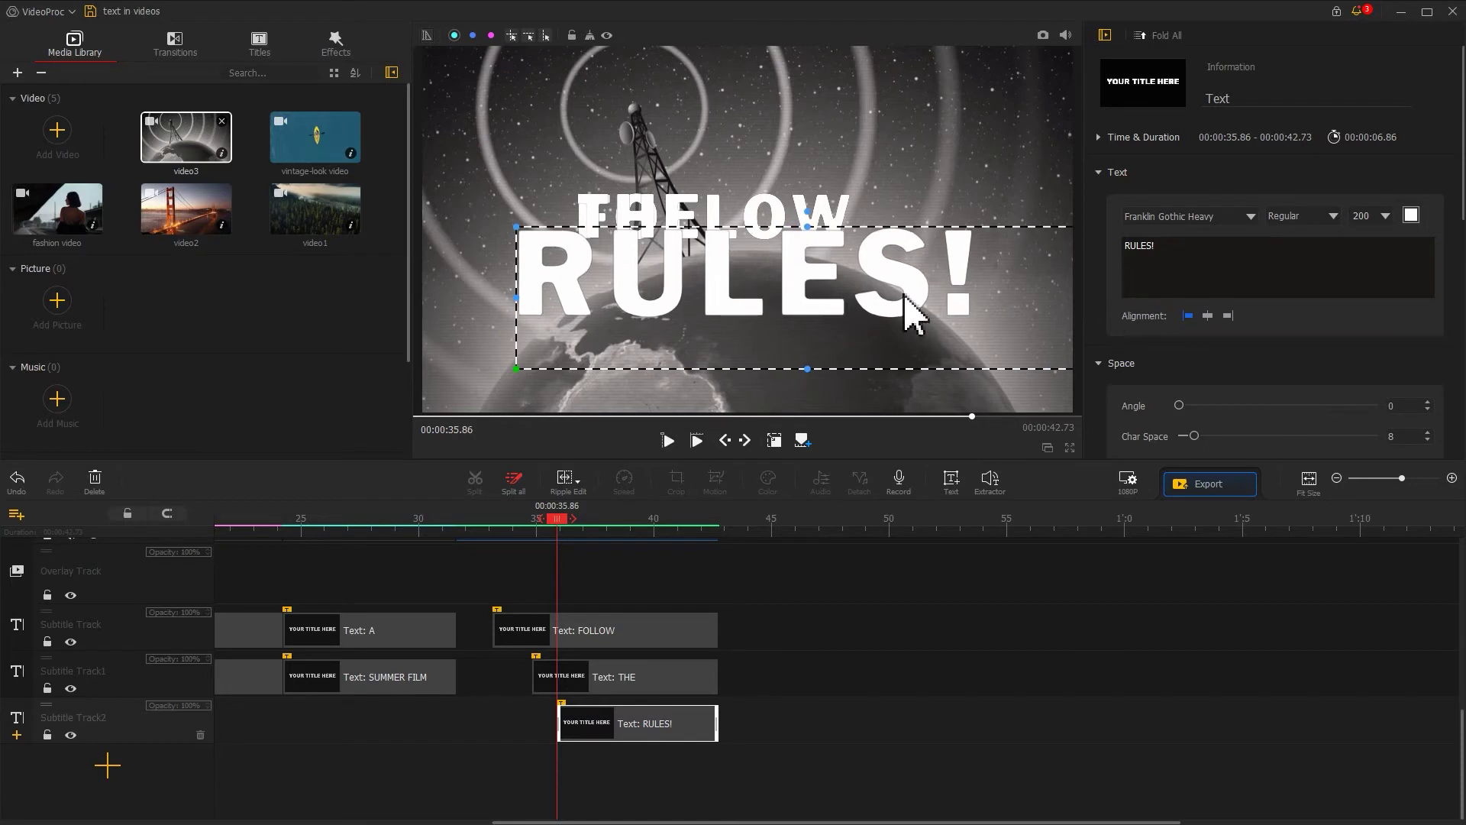
left_click_drag(846, 306, 860, 344)
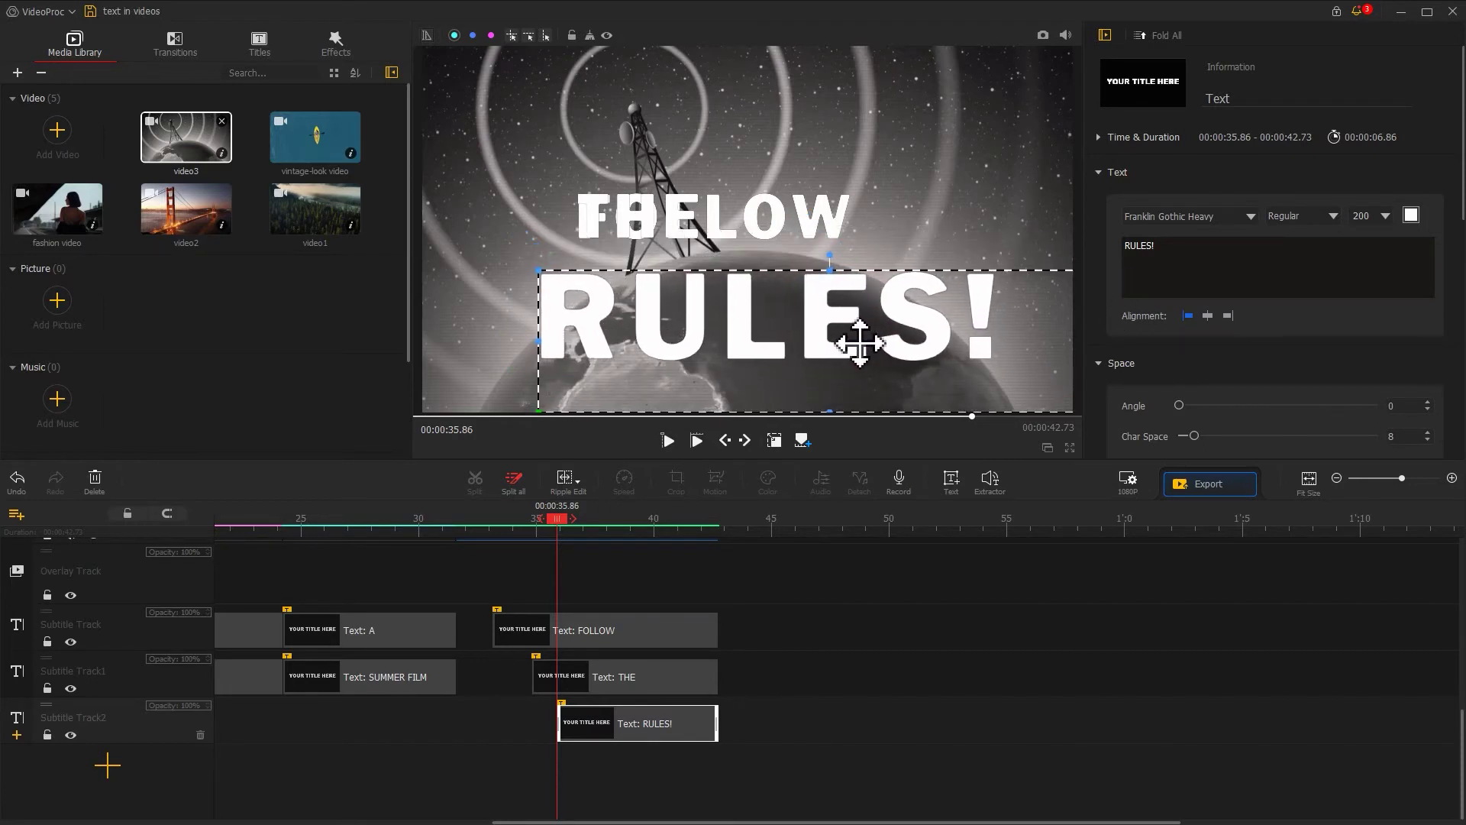
Move FOLLOW to the top-left and enlarge THE, centering it between FOLLOW and RULES!
left_click(607, 645)
left_click_drag(747, 237, 639, 120)
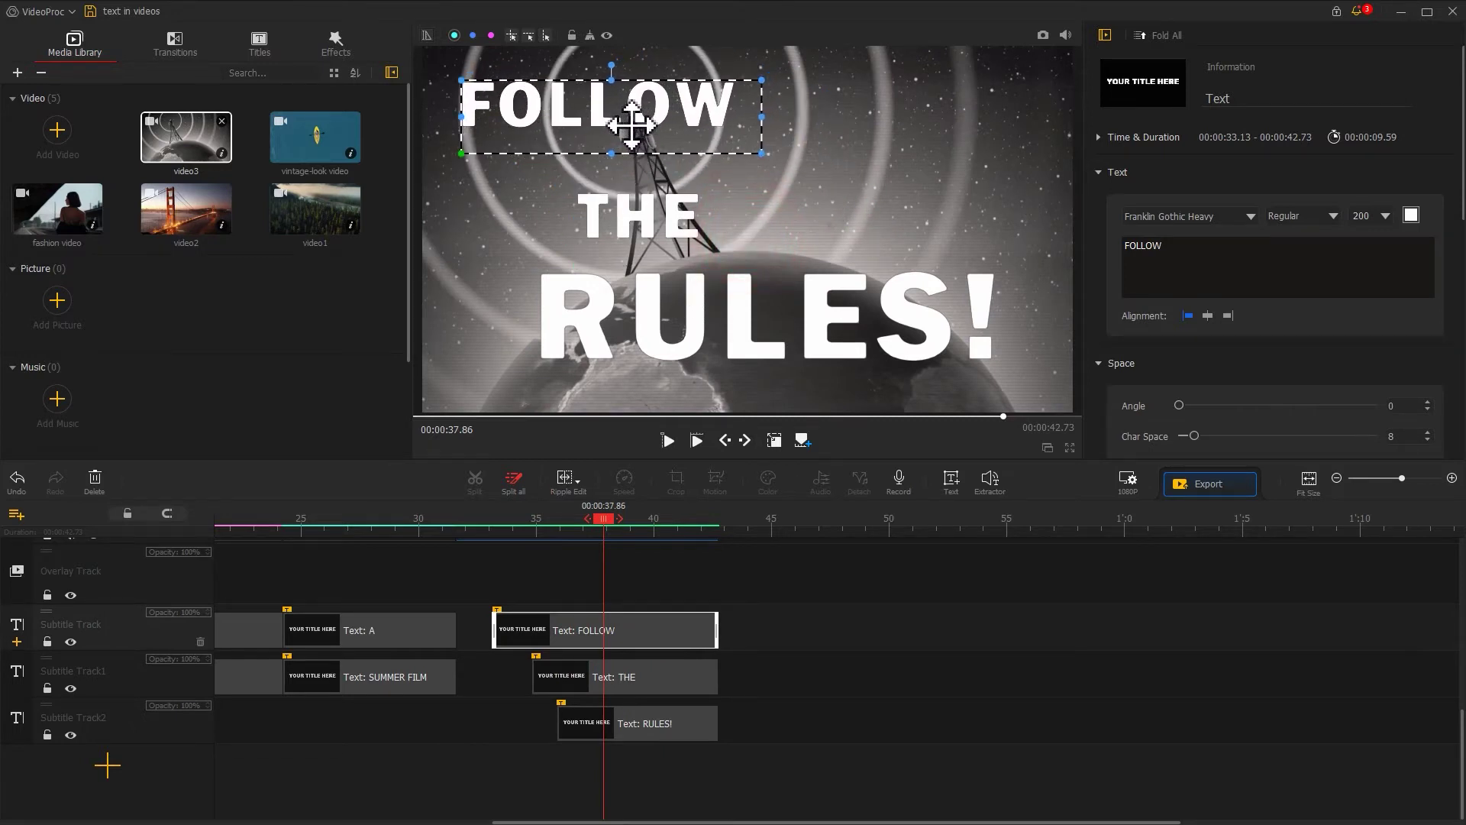
left_click(615, 684)
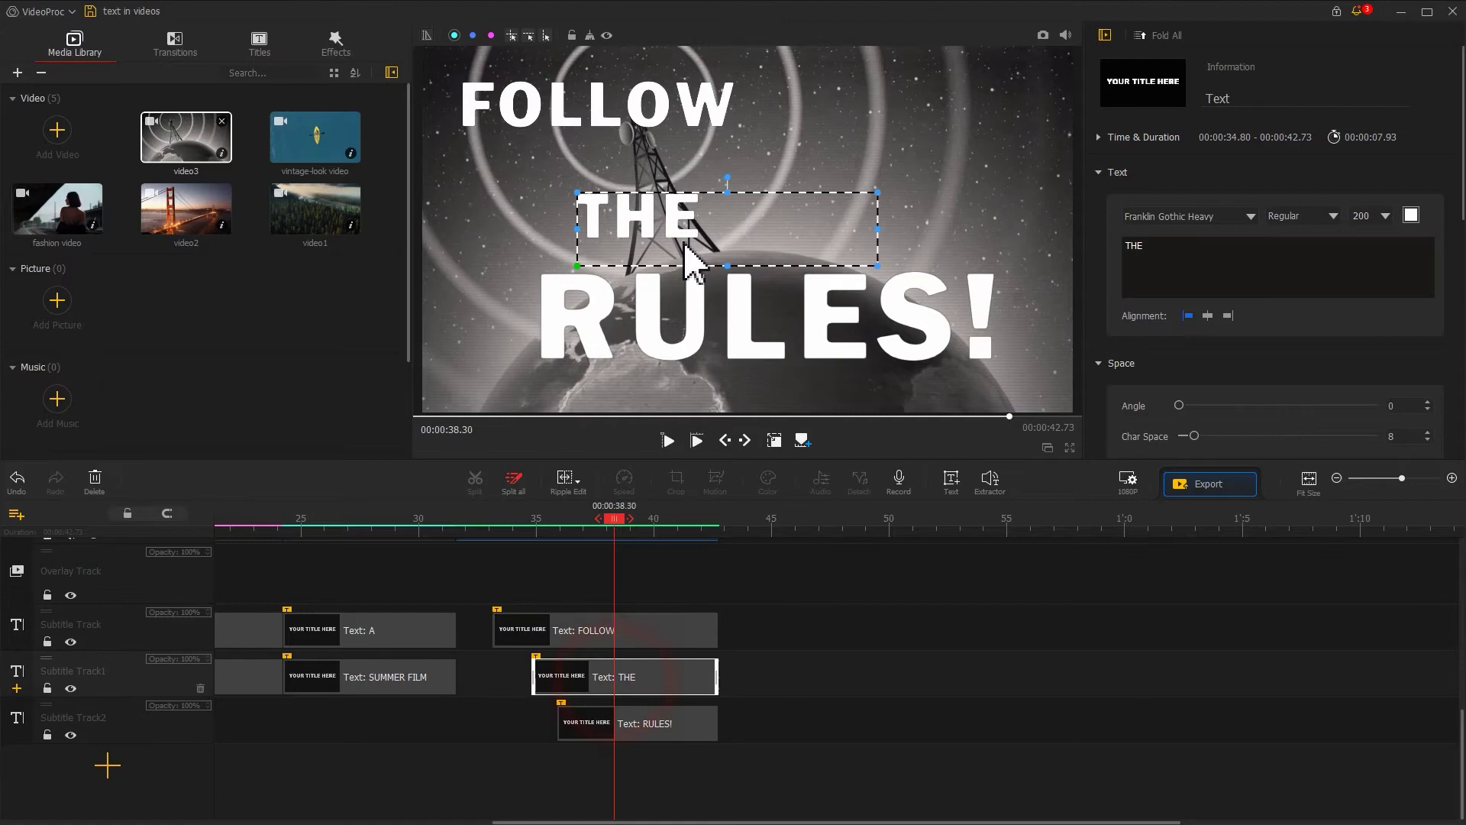
left_click_drag(877, 190, 953, 160)
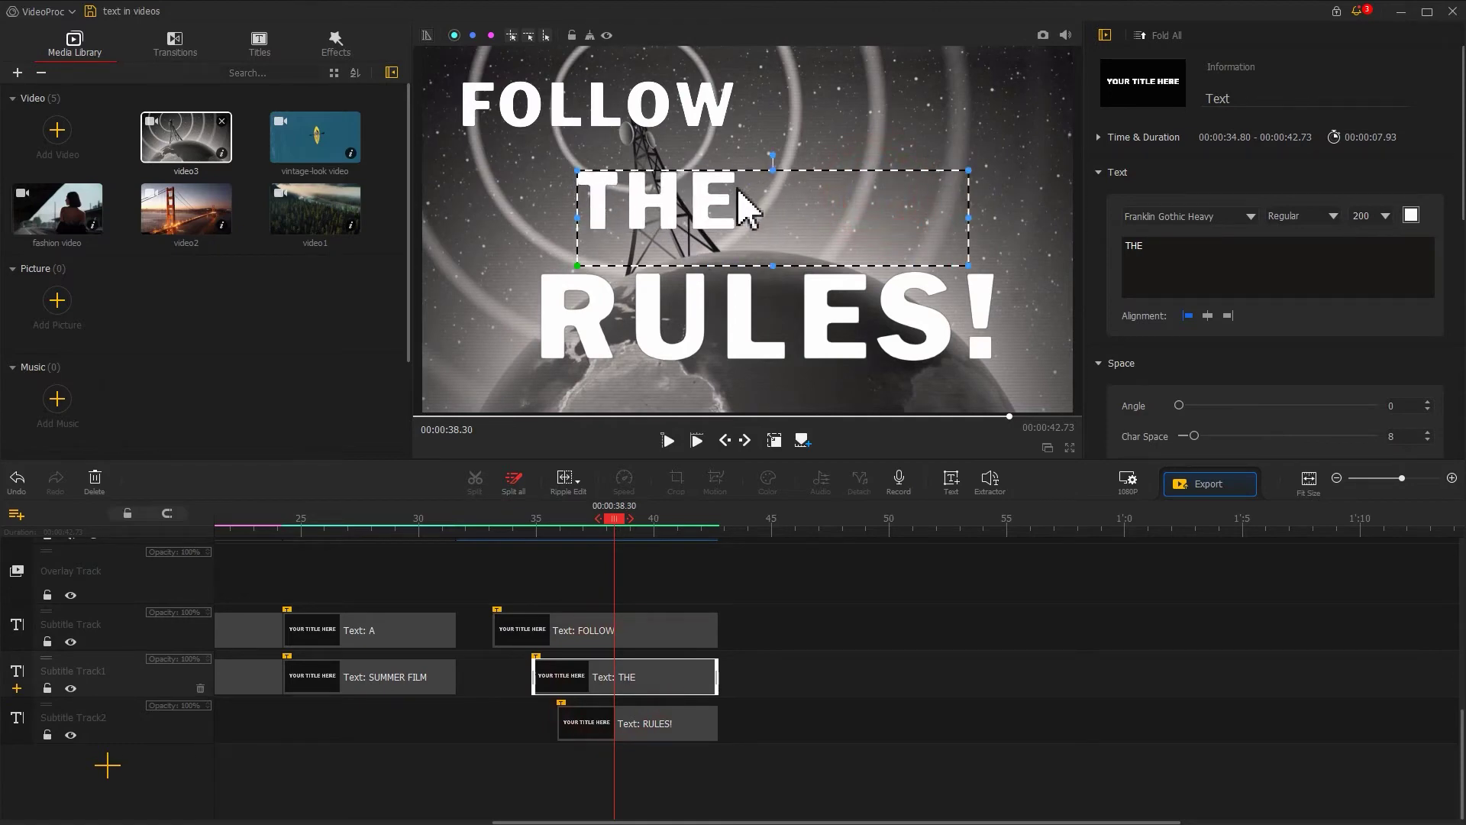
left_click_drag(739, 203, 787, 217)
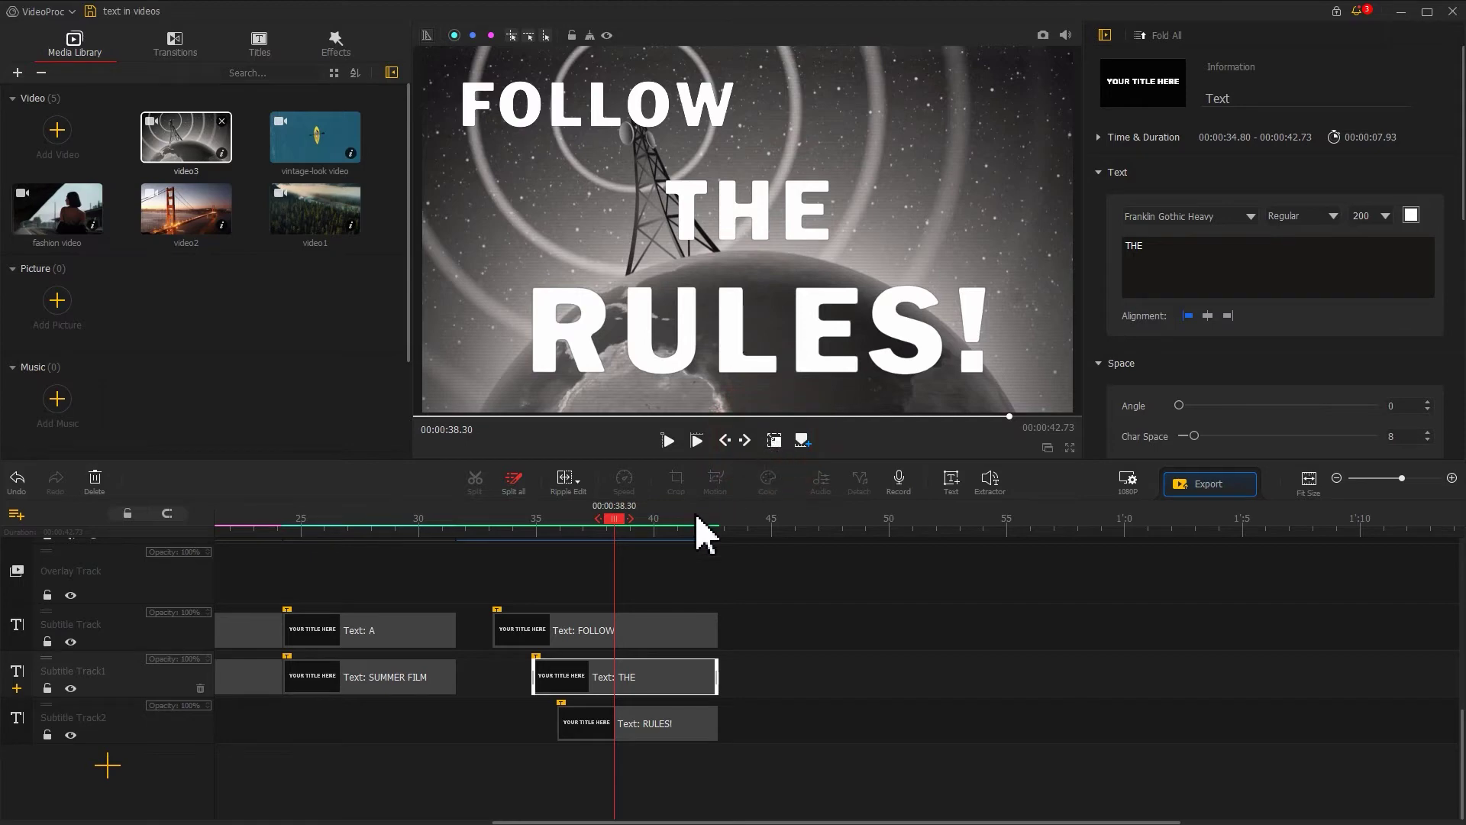
Play back the stacked title sequence from just before the titles appear
left_click(459, 524)
key("space")
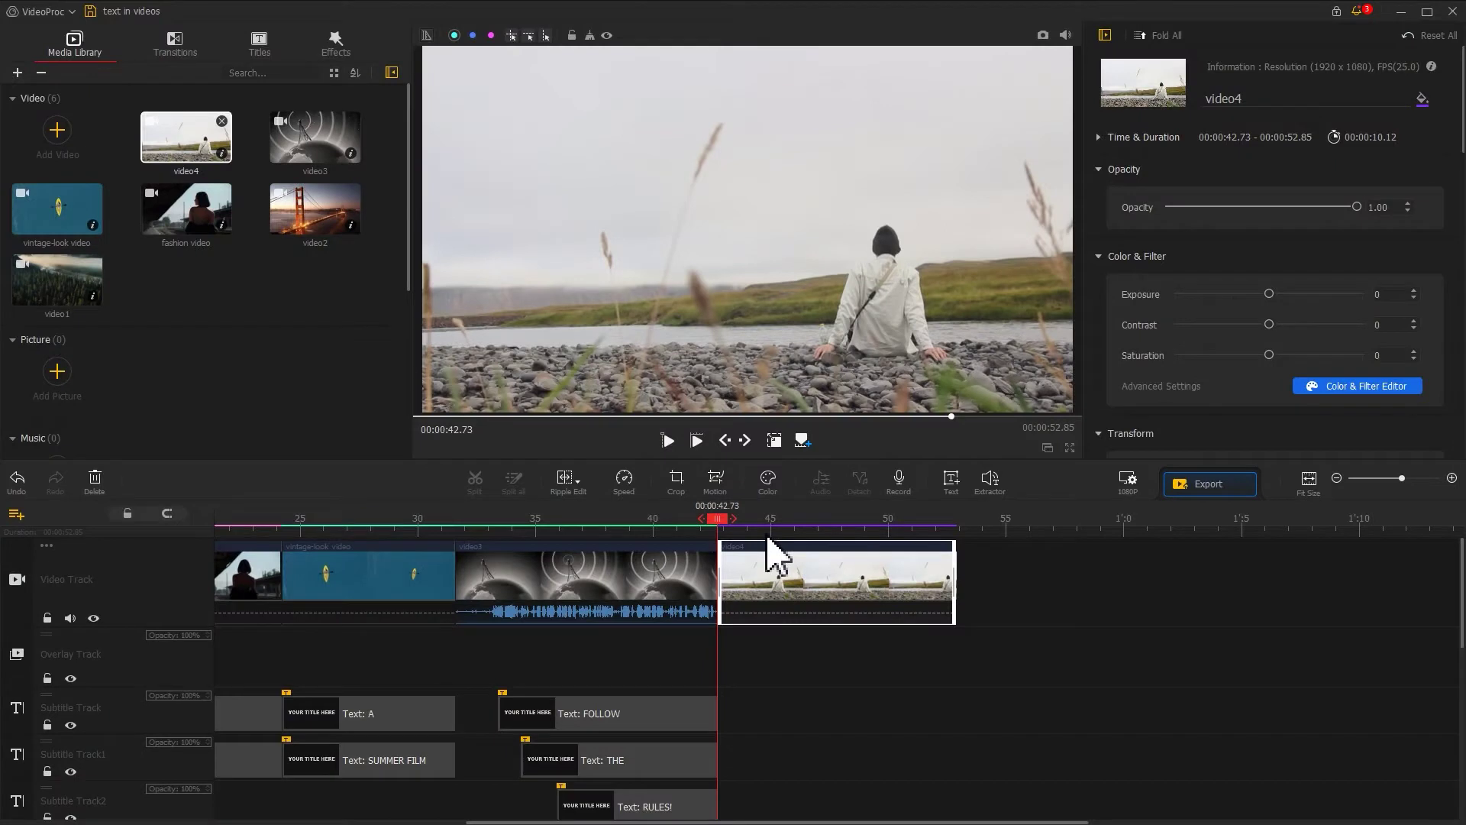
Add a title on the river clip with the pasted date/location lines in Arial Rounded MT Bold, Char Space 3
left_click(953, 492)
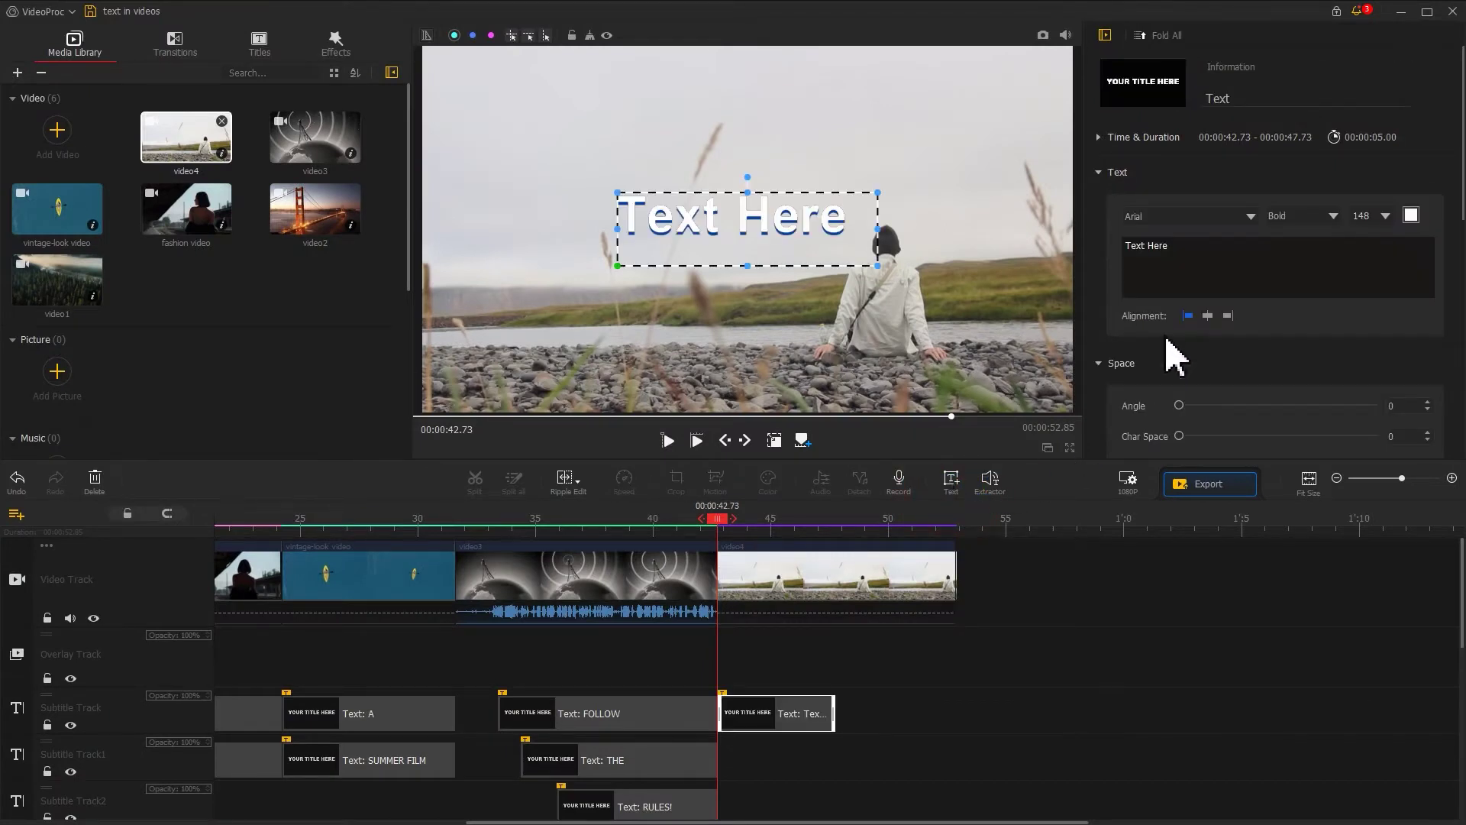
left_click_drag(1208, 252, 1124, 247)
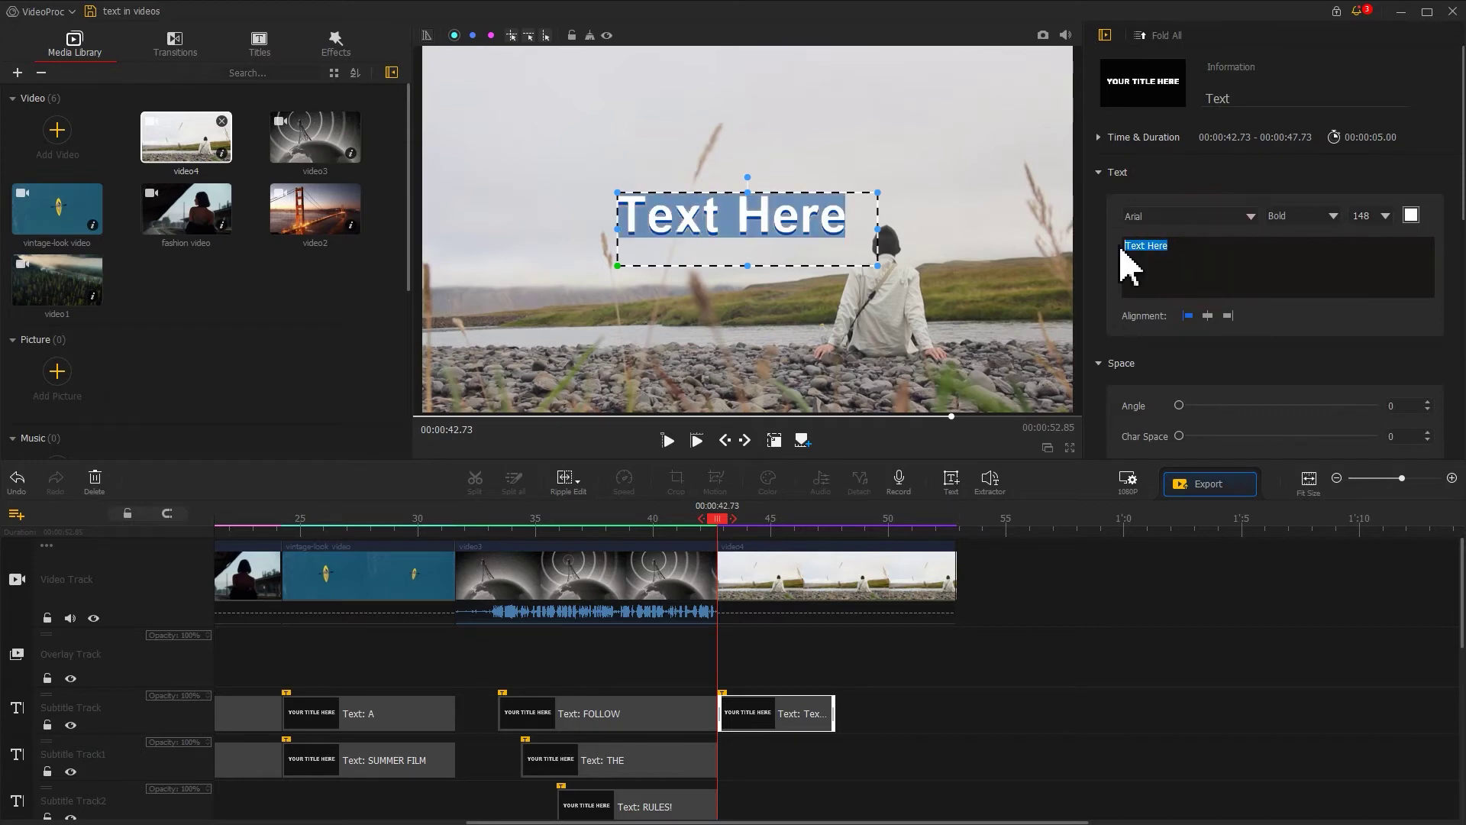
type("11:20 AM PST, FEBRARY 20, 2022 LOCATION, NOWHERE")
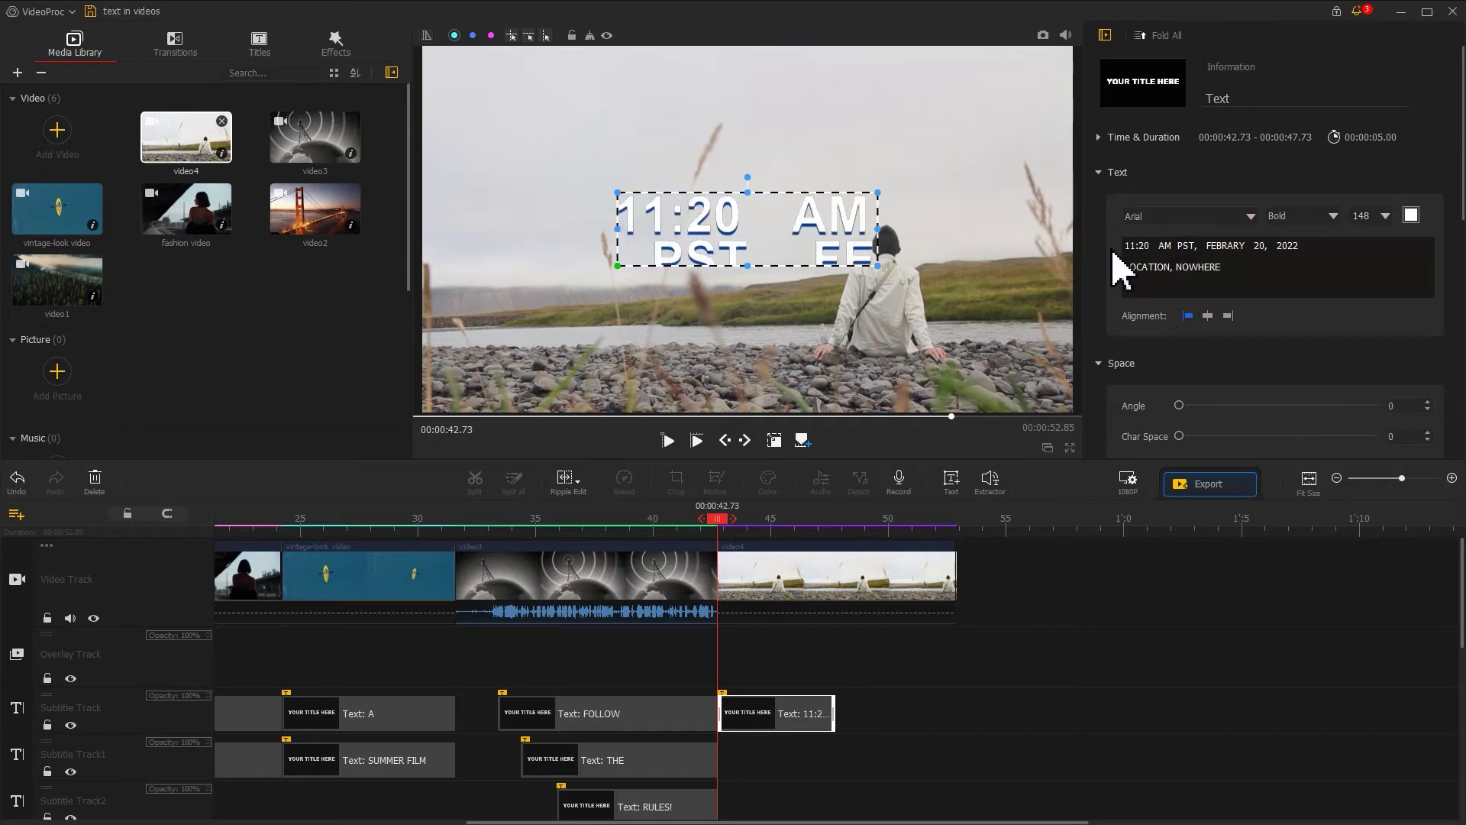
left_click(1168, 219)
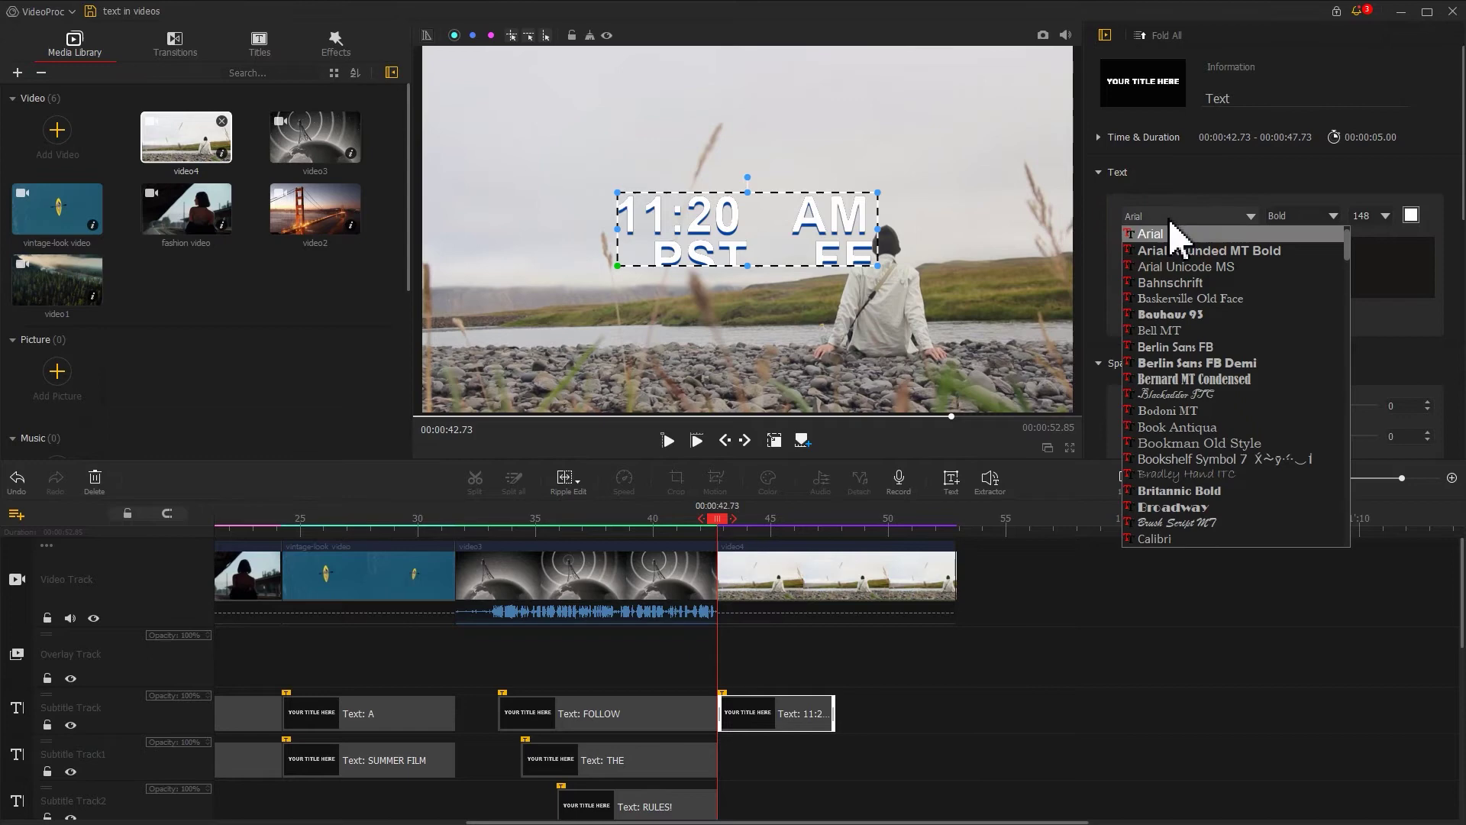
left_click(1176, 254)
left_click_drag(1180, 438, 1185, 441)
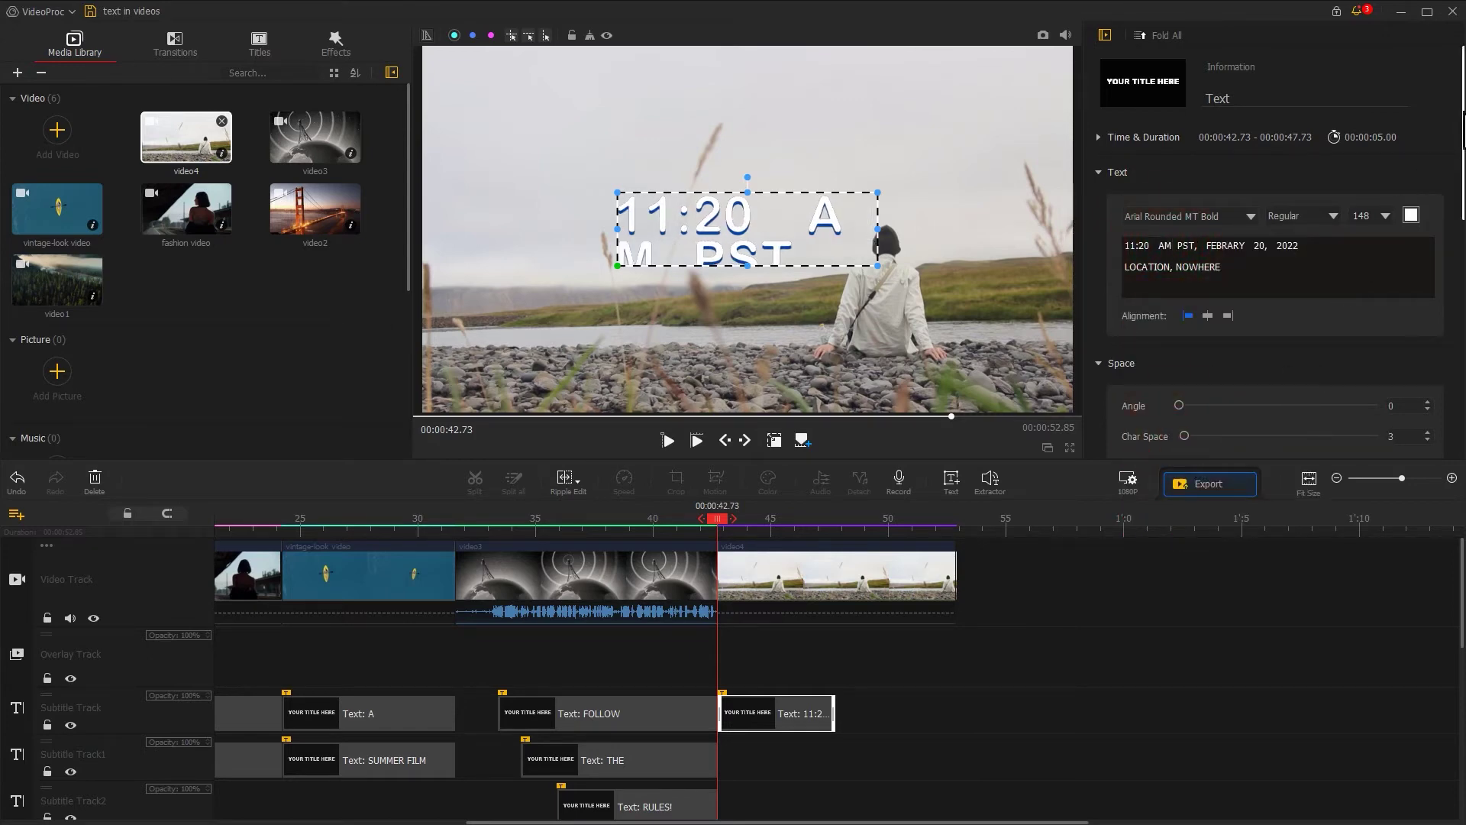
Move the caption to the lower-left of the frame and extend it to the river clip's end
scroll(1426, 367, "down", 7)
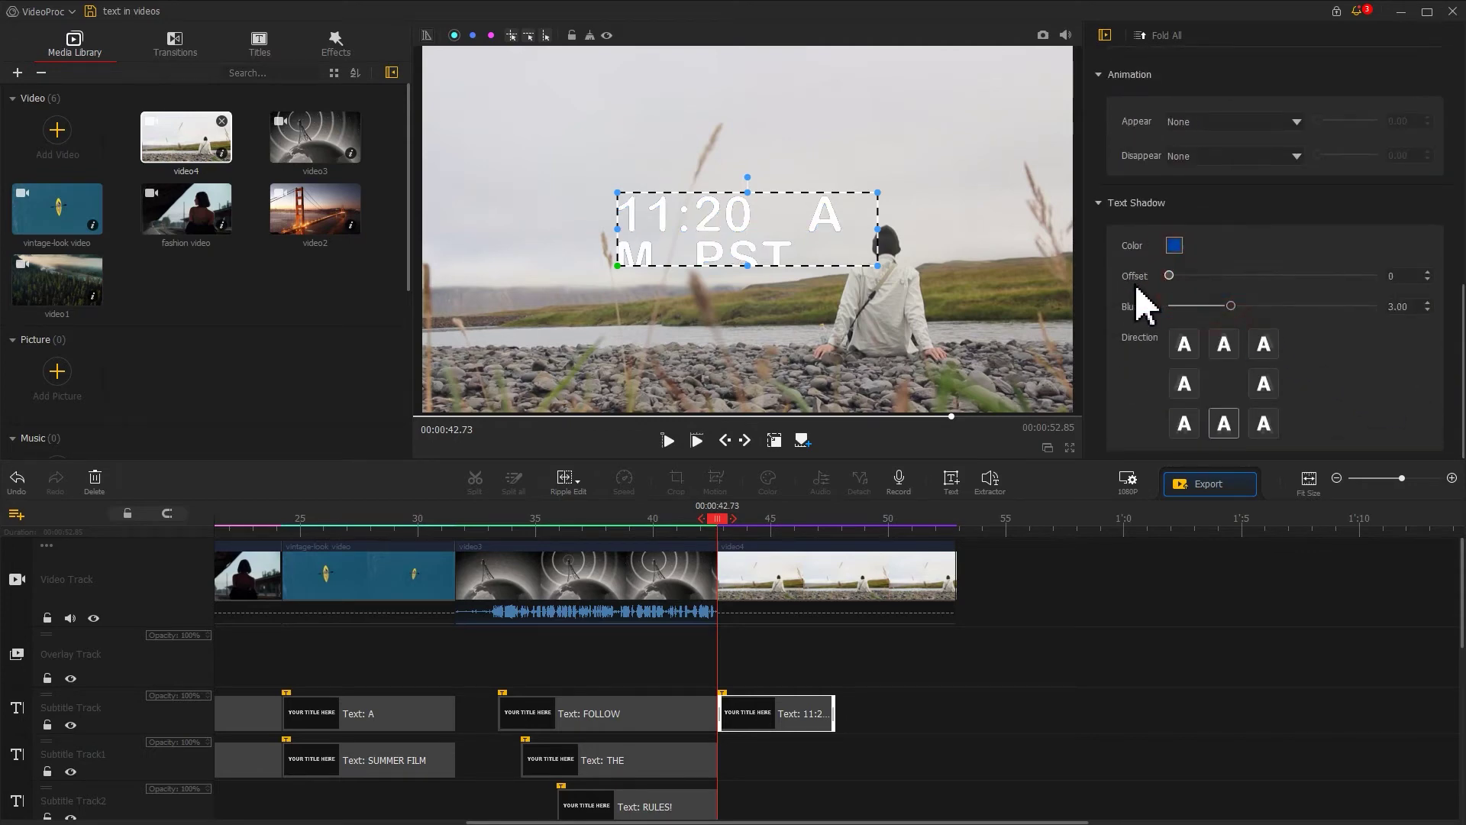
scroll(1302, 286, "up", 7)
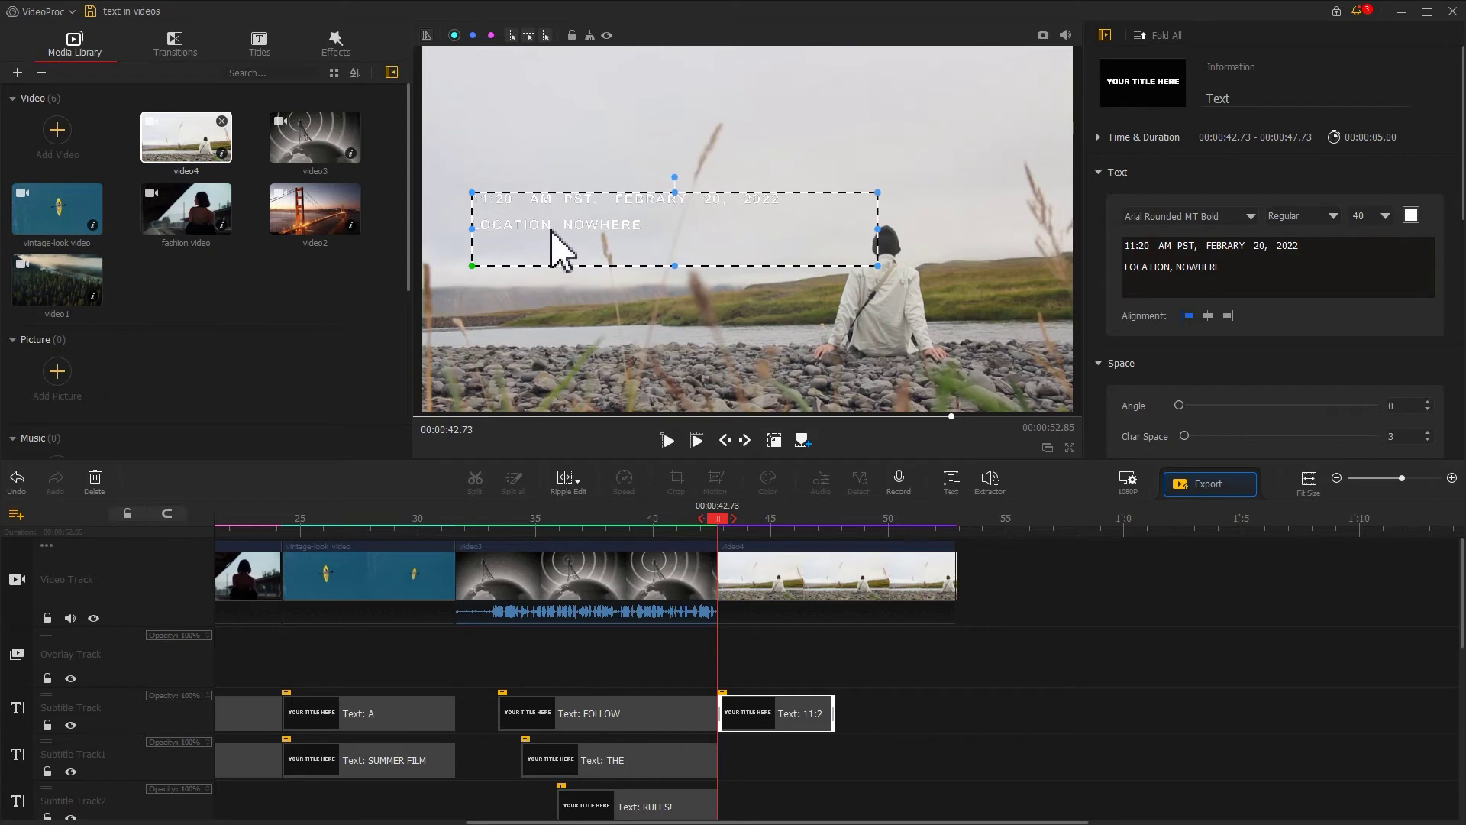
left_click_drag(551, 229, 532, 393)
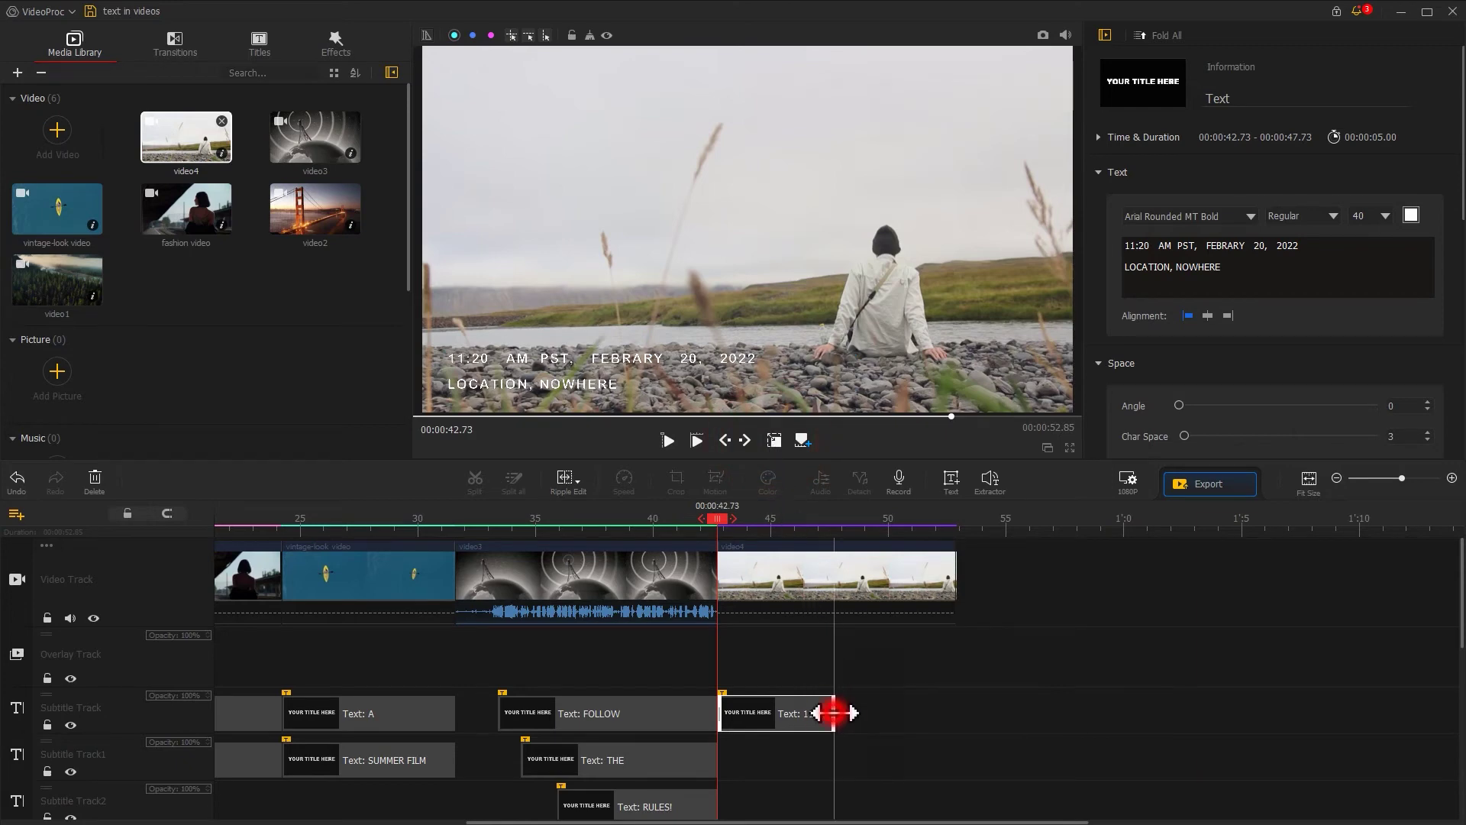
left_click_drag(834, 712, 947, 716)
Play the timeline to review the captioned river clip
key("space")
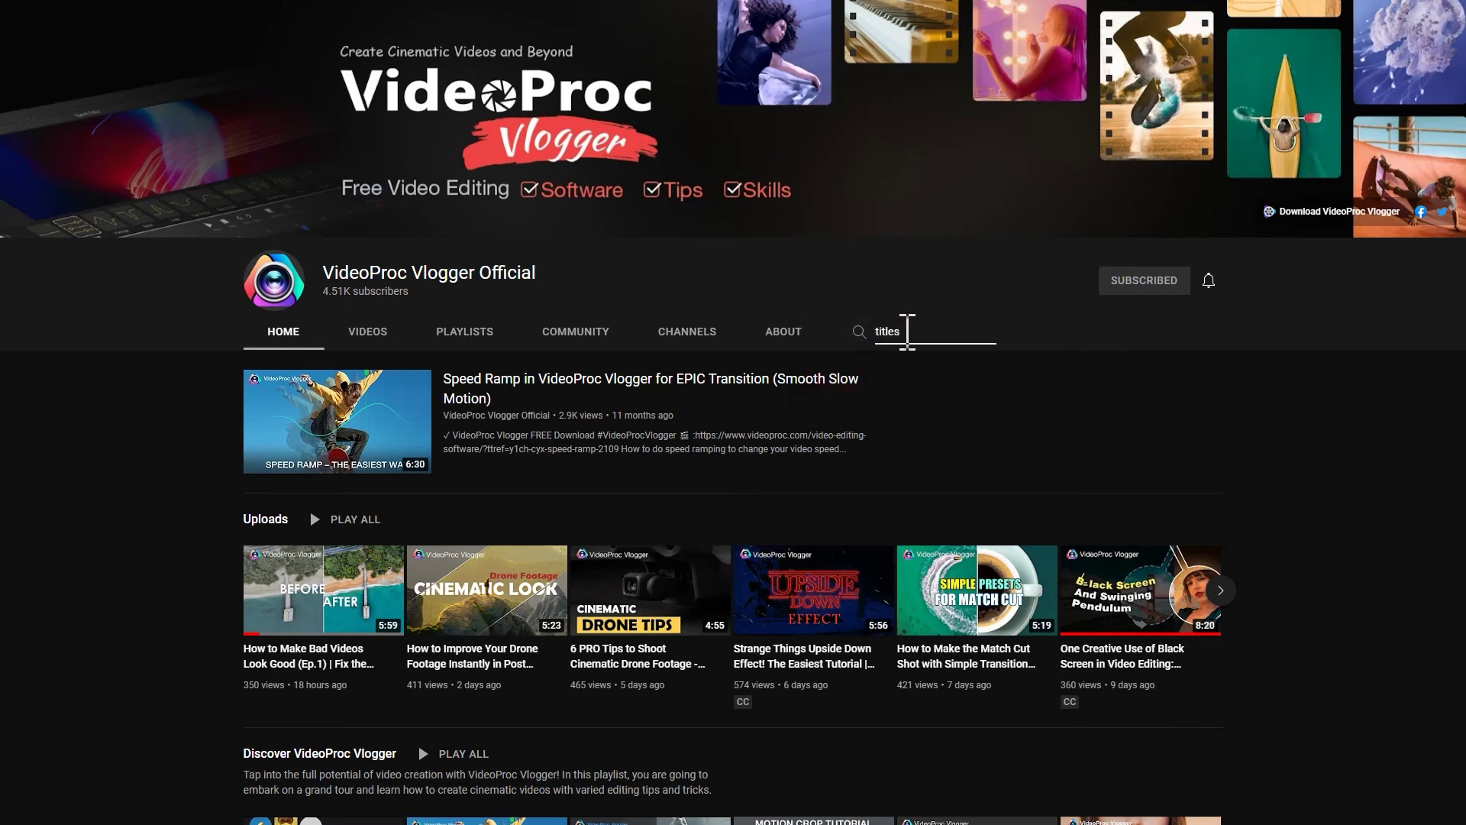
Search the VideoProc Vlogger channel for 'titles' and scroll through the matching videos
key("Return")
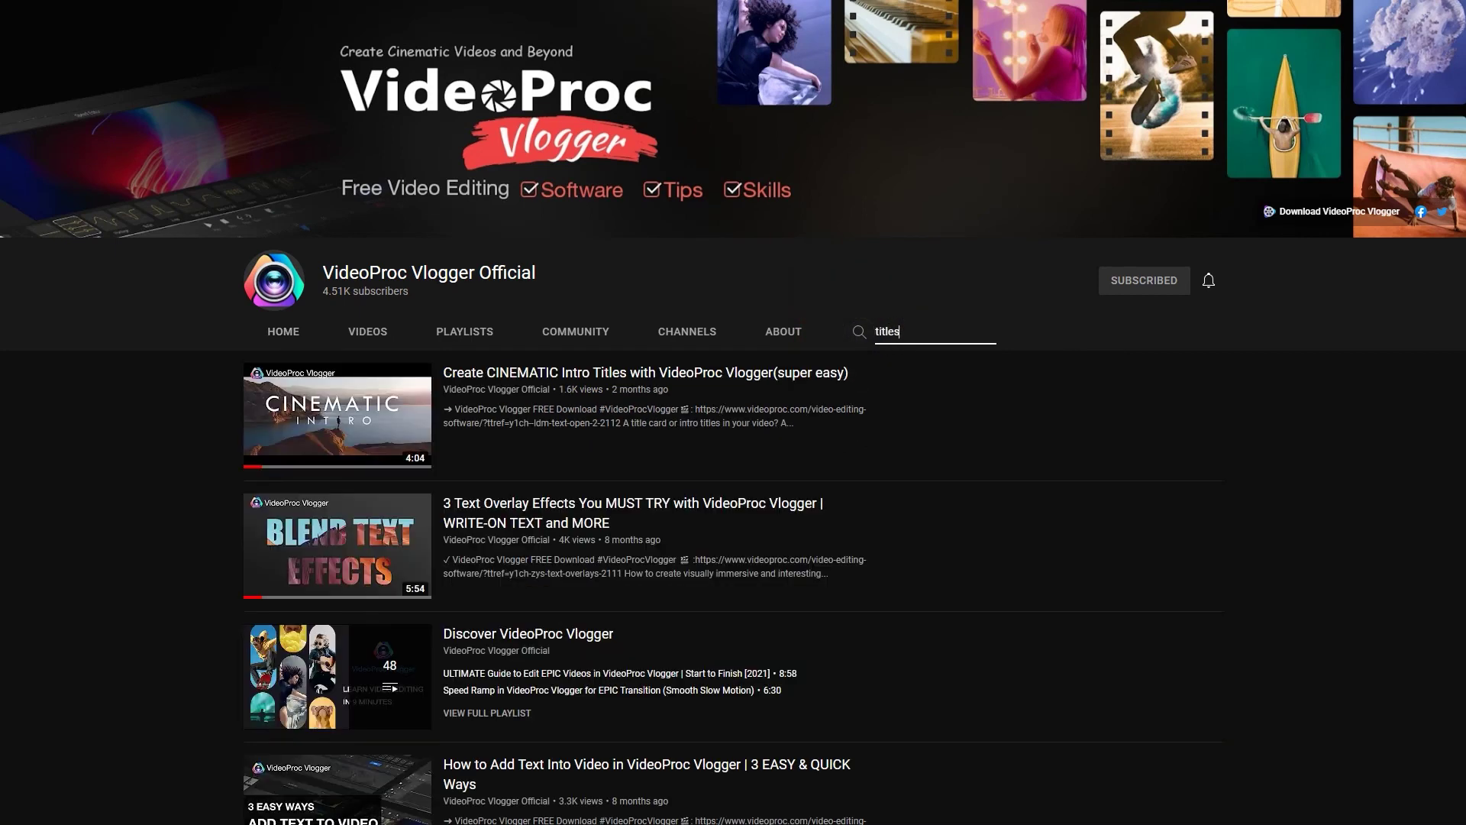
scroll(733, 459, "down", 6)
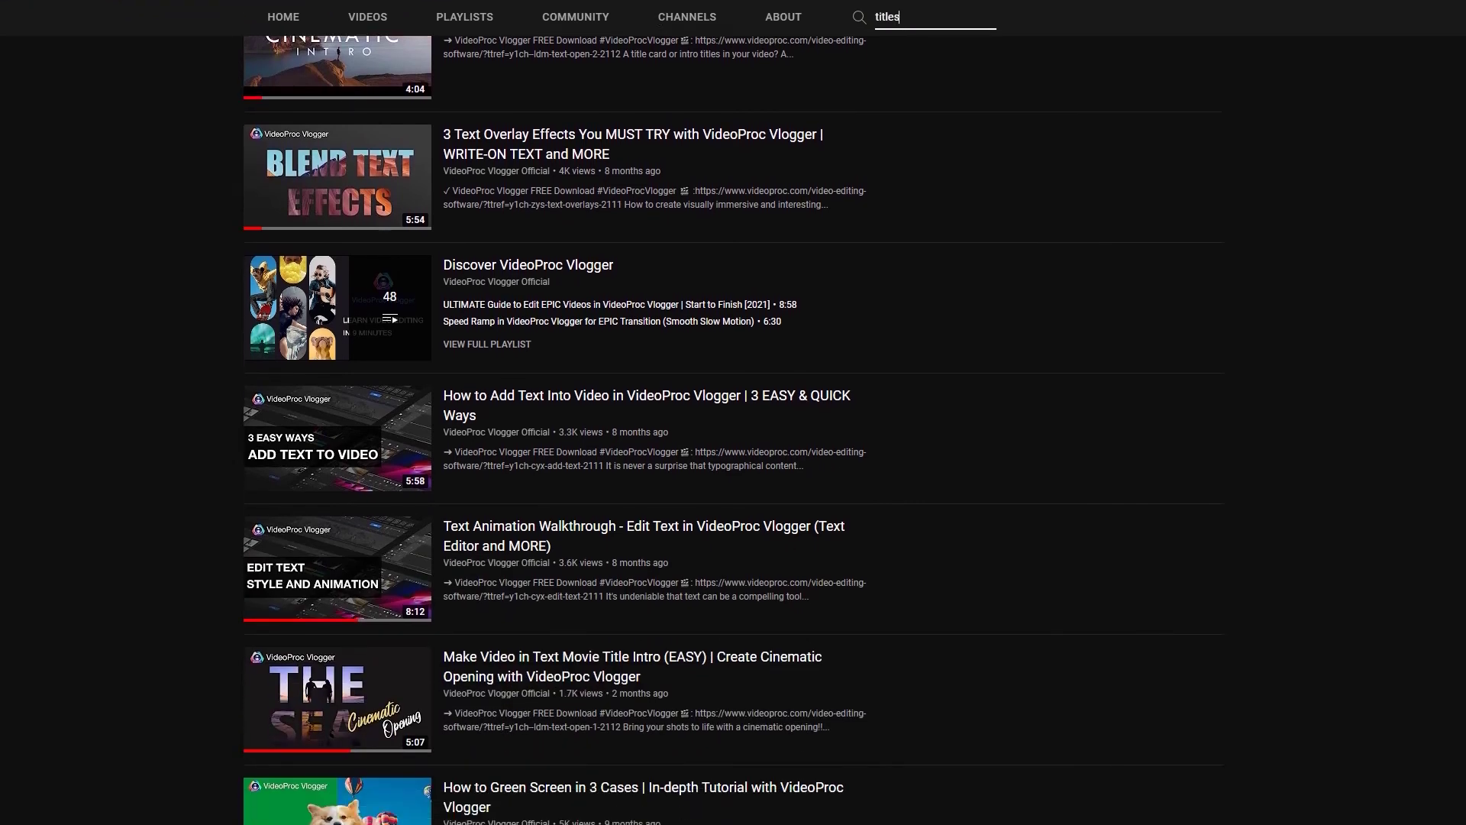
scroll(733, 458, "down", 7)
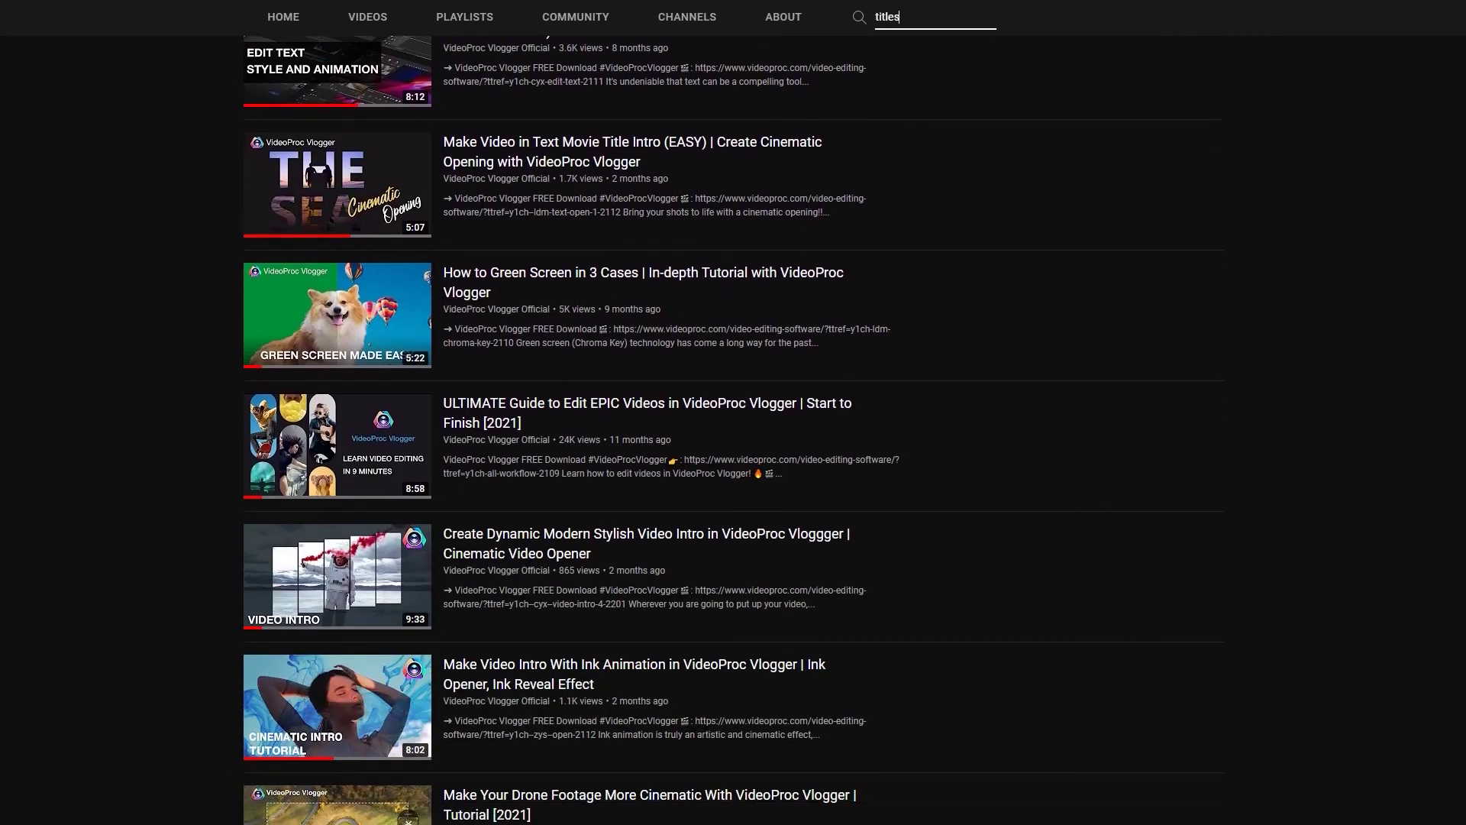
scroll(733, 458, "down", 8)
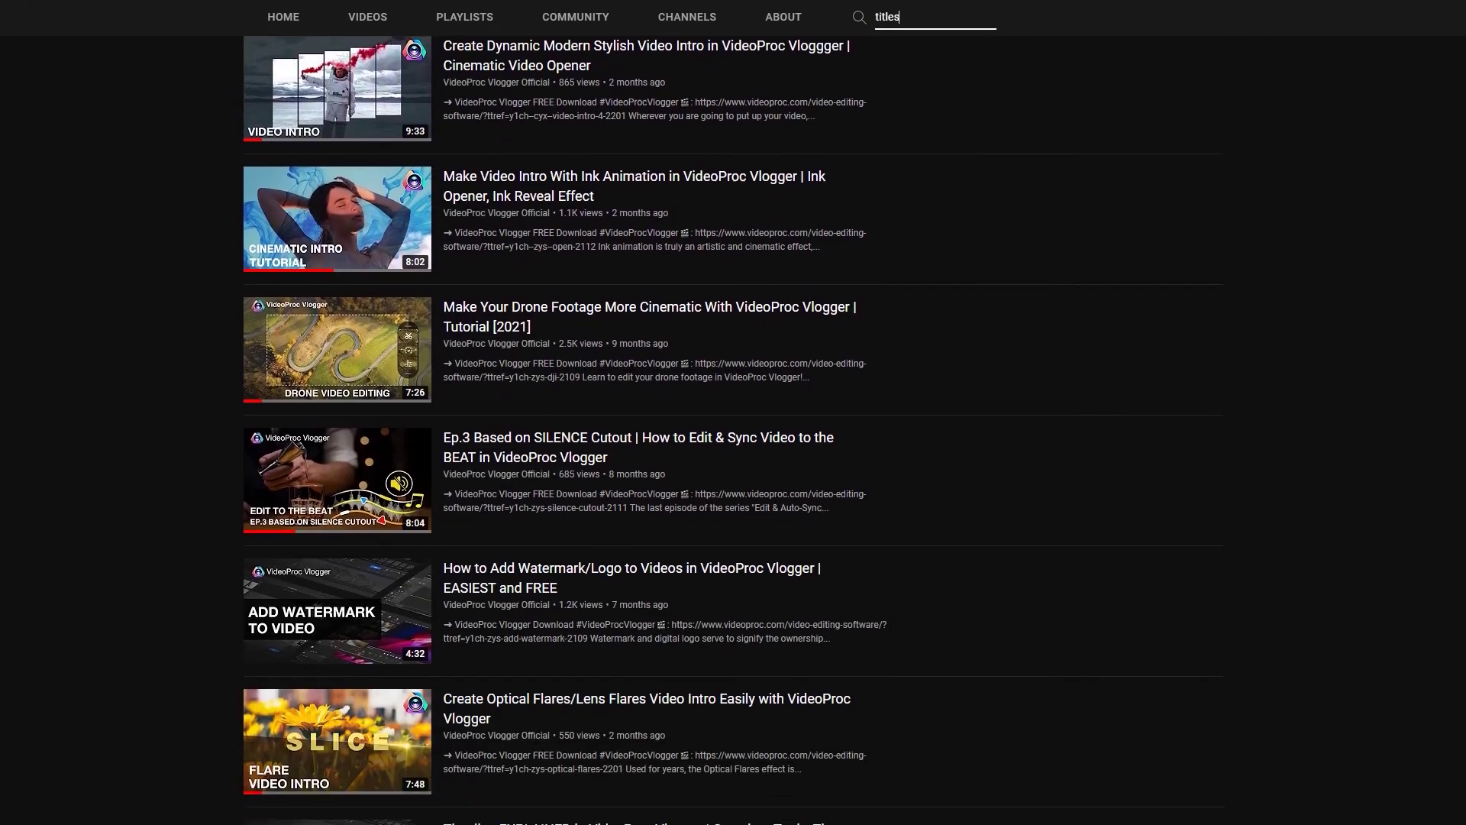